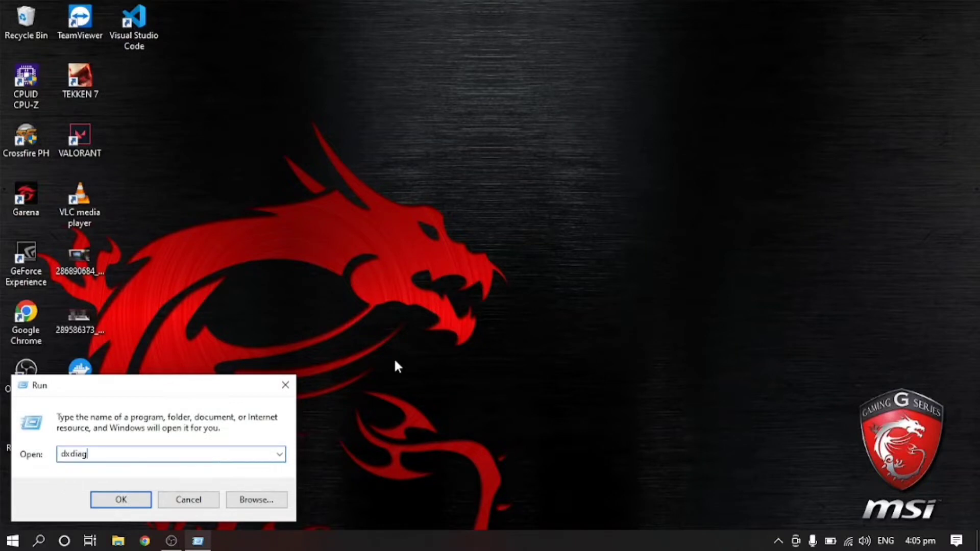
Step: Run dxdiag to check the system information (DirectX 12), then close the diagnostic tool
key("Return")
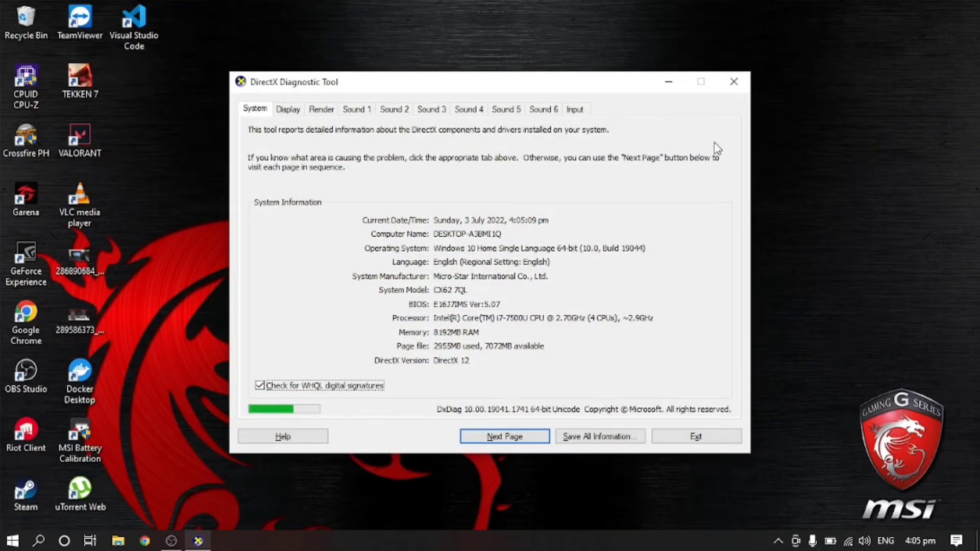
left_click(733, 82)
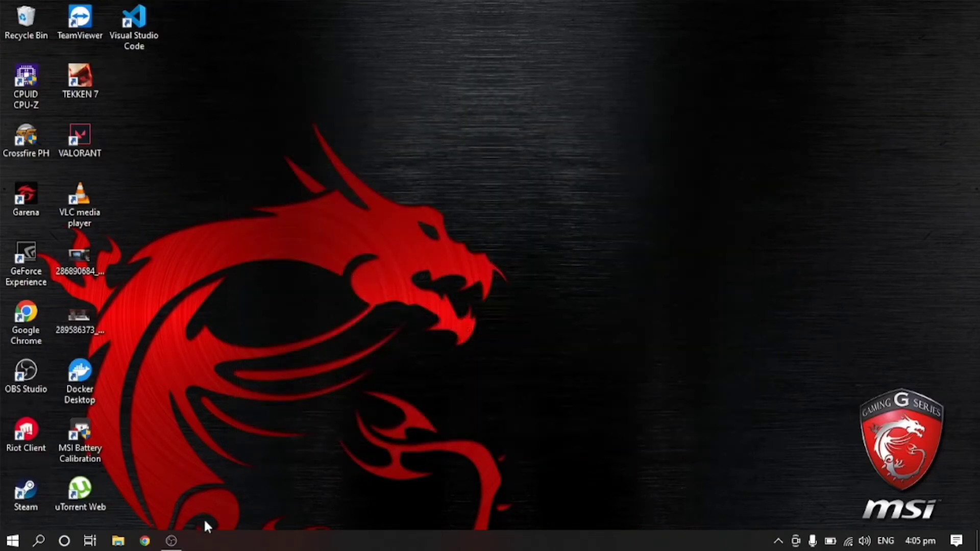
Step: Launch Chrome with the main profile and search Google for 'gitea'
left_click(146, 542)
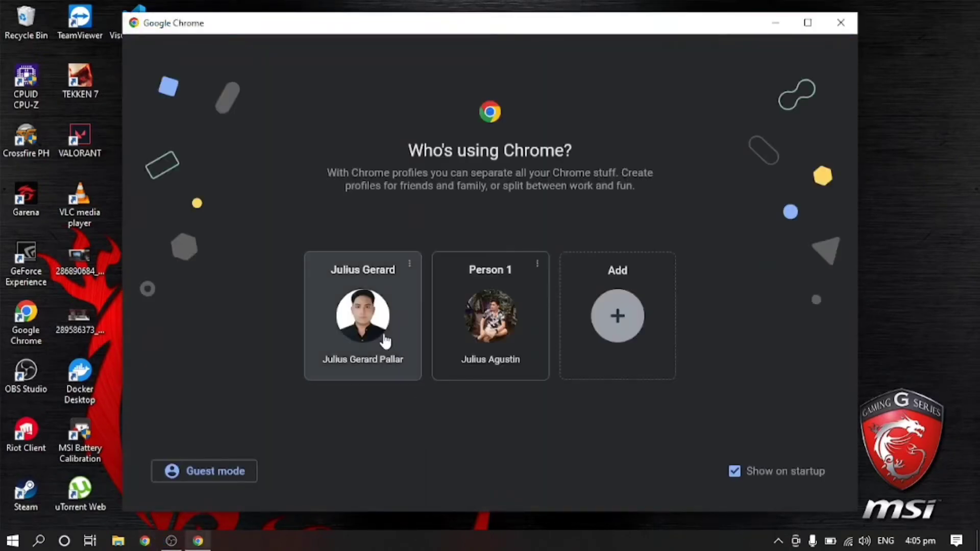
left_click(383, 337)
left_click(322, 28)
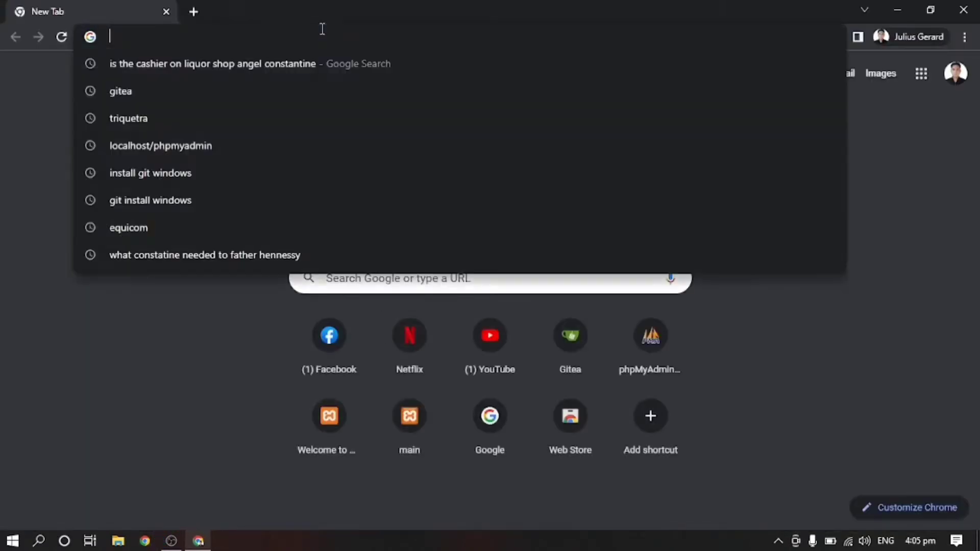
type("gitead")
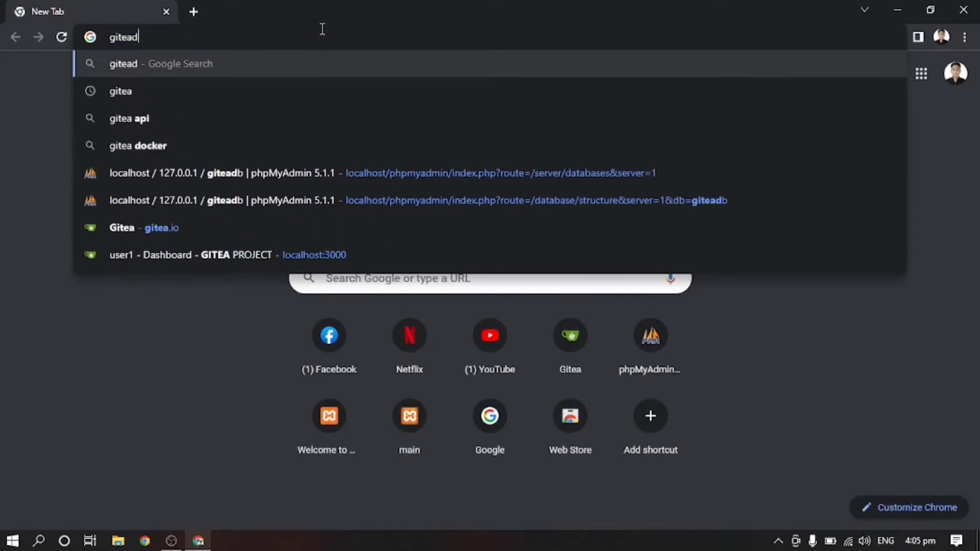
key("BackSpace")
key("Return")
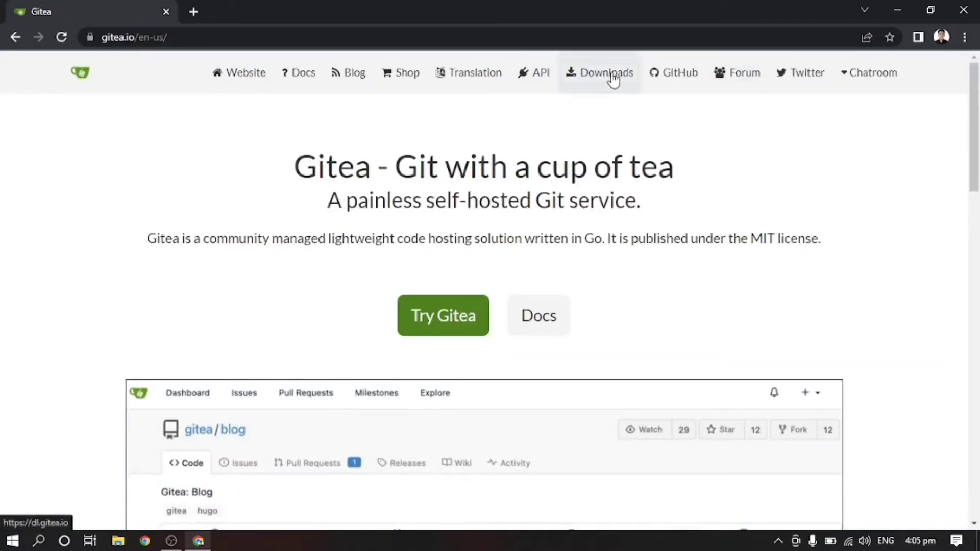
Step: Go to the Gitea downloads site and open the gitea 1.16.8 release file listing
left_click(613, 77)
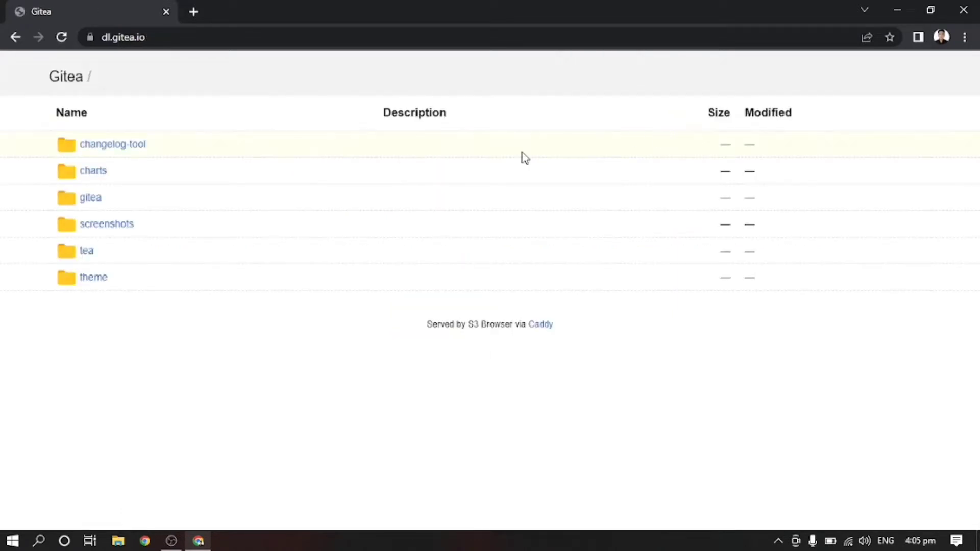
left_click(92, 198)
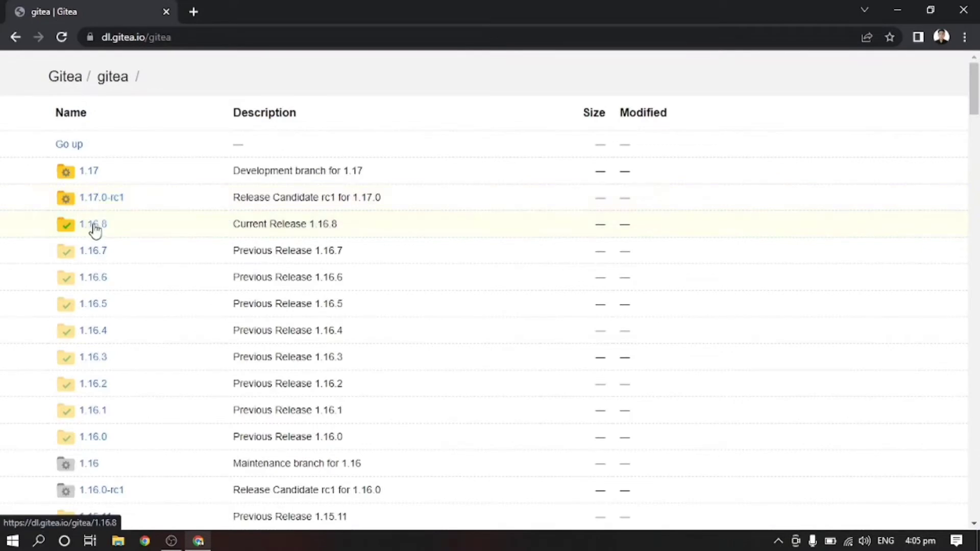
left_click(89, 227)
scroll(564, 225, "down", 6)
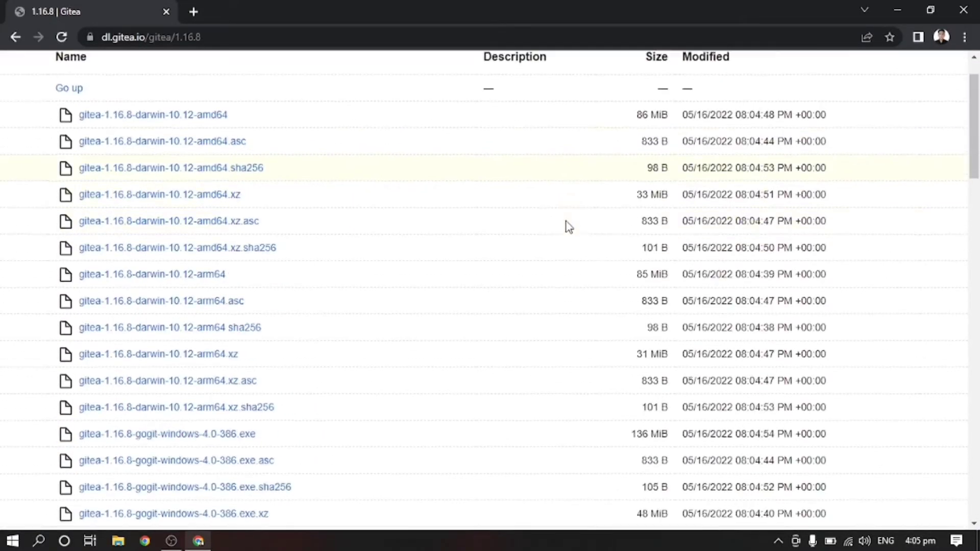
scroll(567, 227, "down", 8)
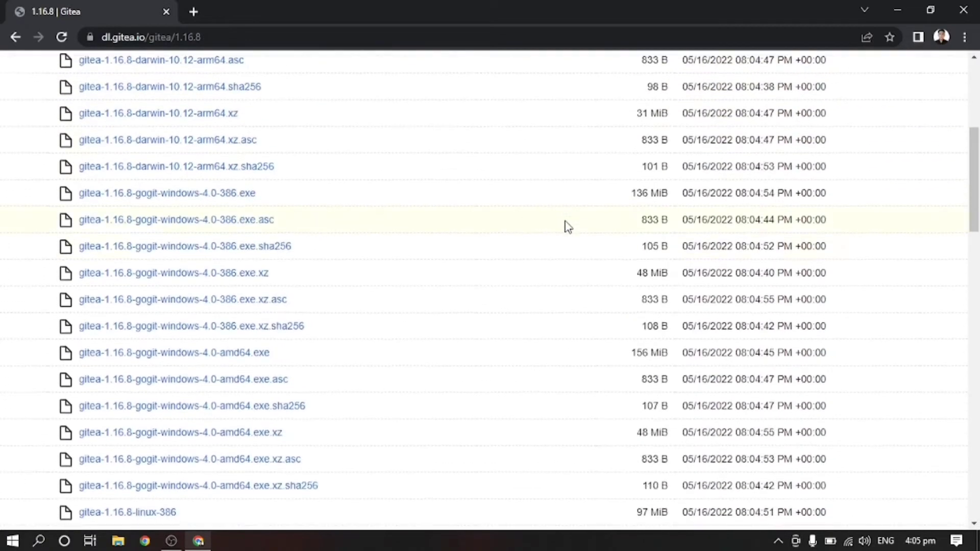
scroll(569, 224, "down", 8)
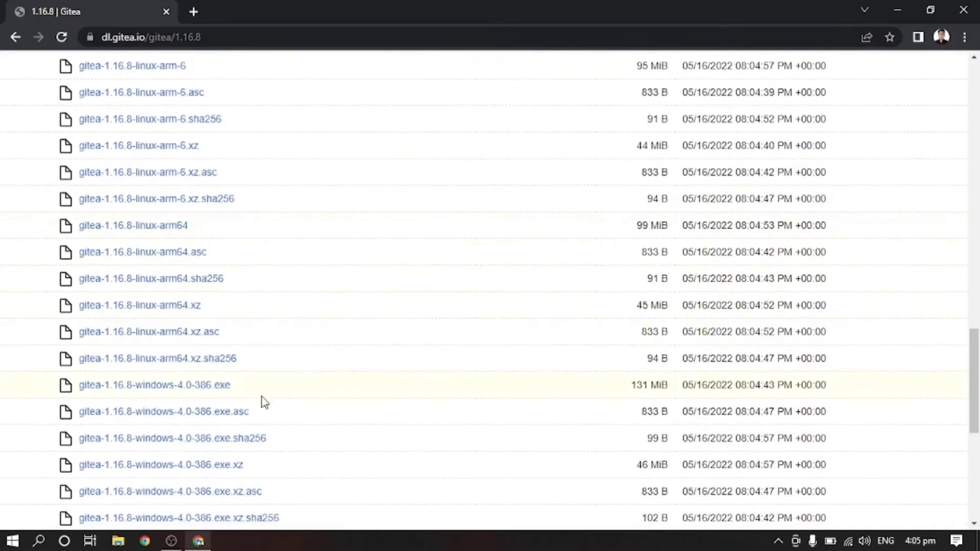
scroll(376, 330, "down", 1)
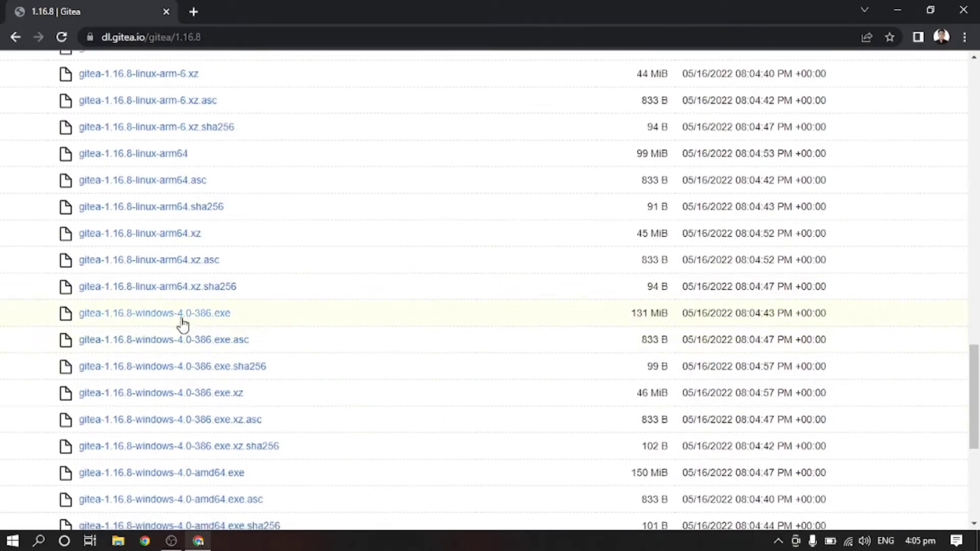
scroll(360, 317, "down", 2)
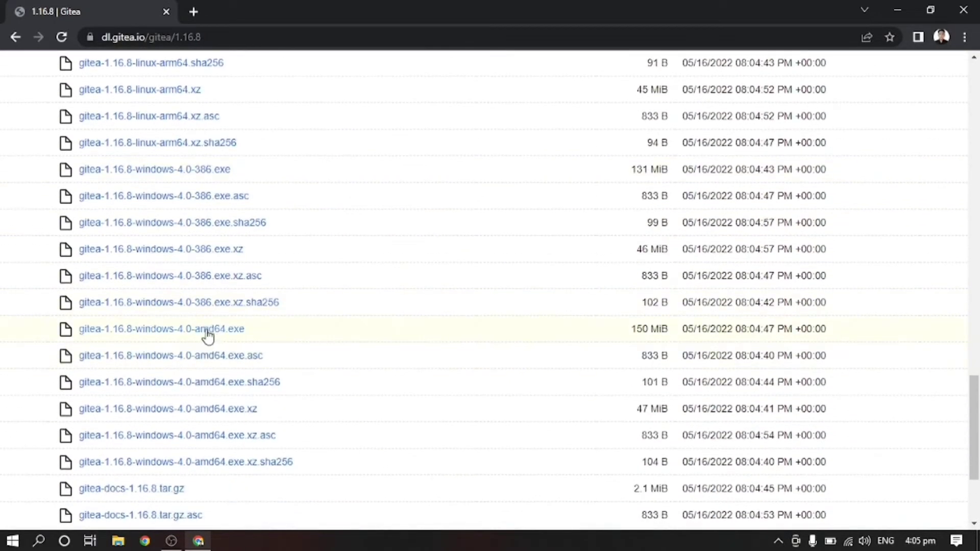
Step: Start downloading gitea-1.16.8-windows-4.0-amd64.exe, then cancel the download
left_click(231, 331)
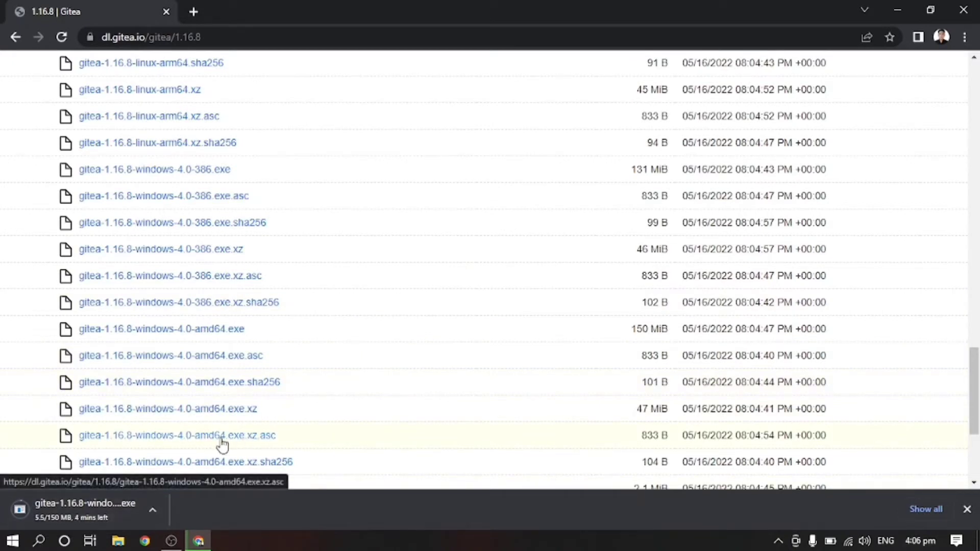
right_click(86, 508)
left_click(128, 505)
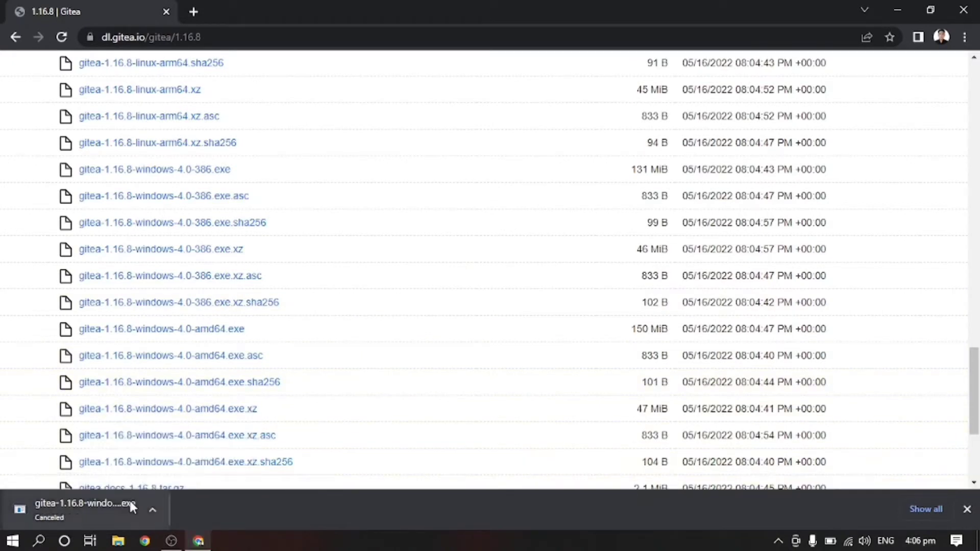
Step: Copy the gitea-1.16.8-windows-4.0-amd64 executable from the Downloads folder
left_click(118, 541)
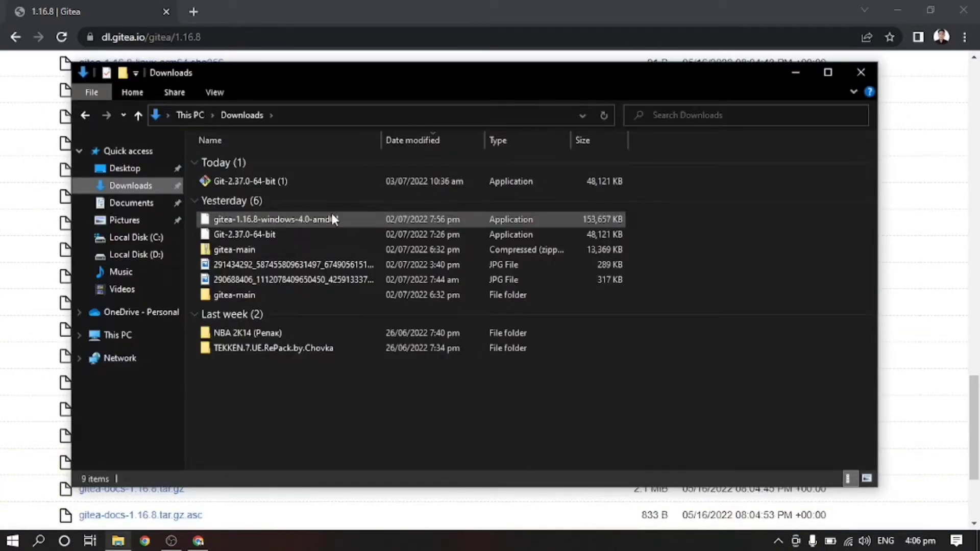
double_click(286, 216)
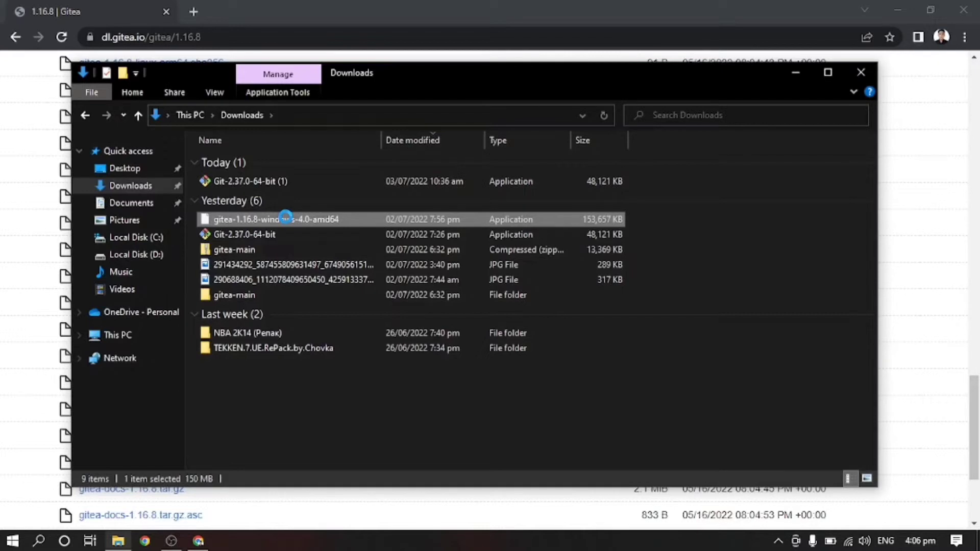
right_click(286, 216)
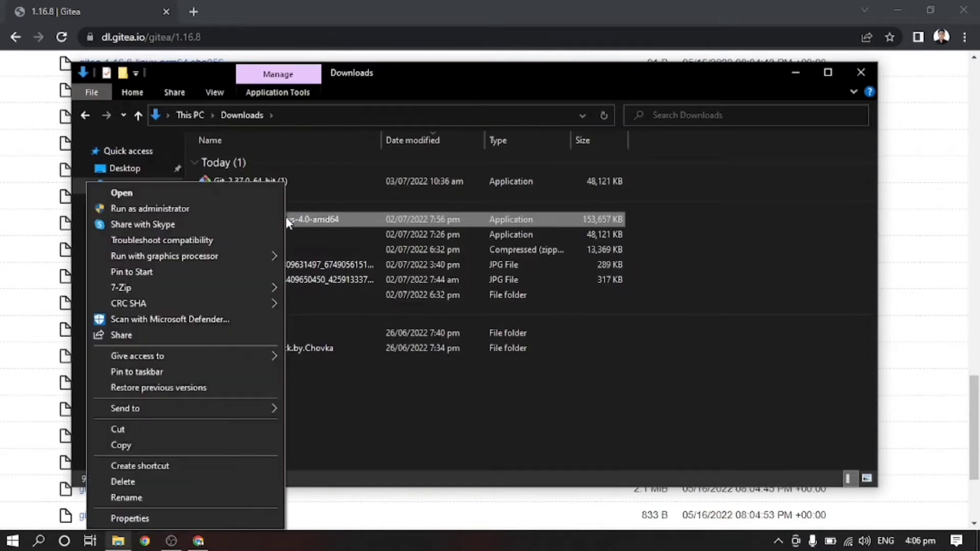
left_click(171, 448)
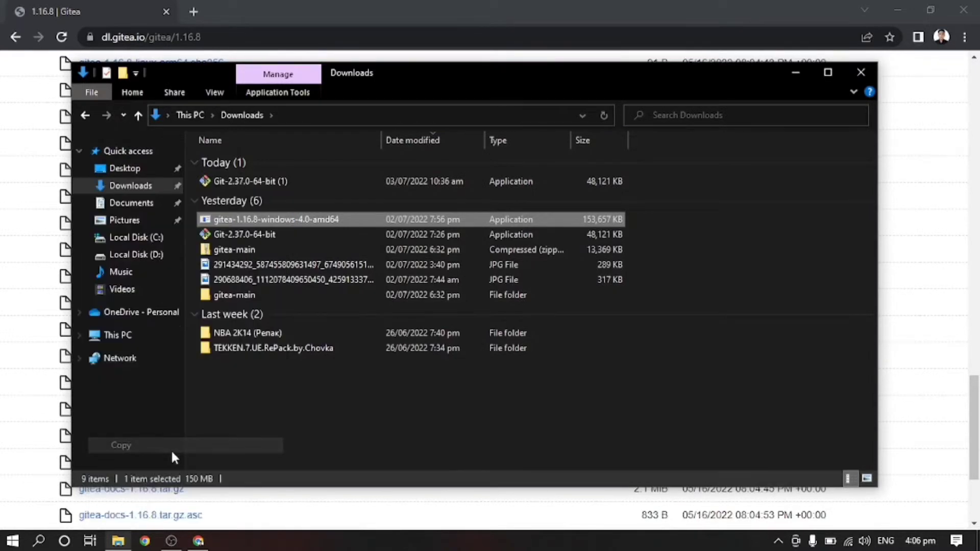
Step: Create a new folder named GITEAPROJECTINSTALL on Local Disk (C:) and open it
left_click(132, 339)
left_click(314, 325)
double_click(313, 325)
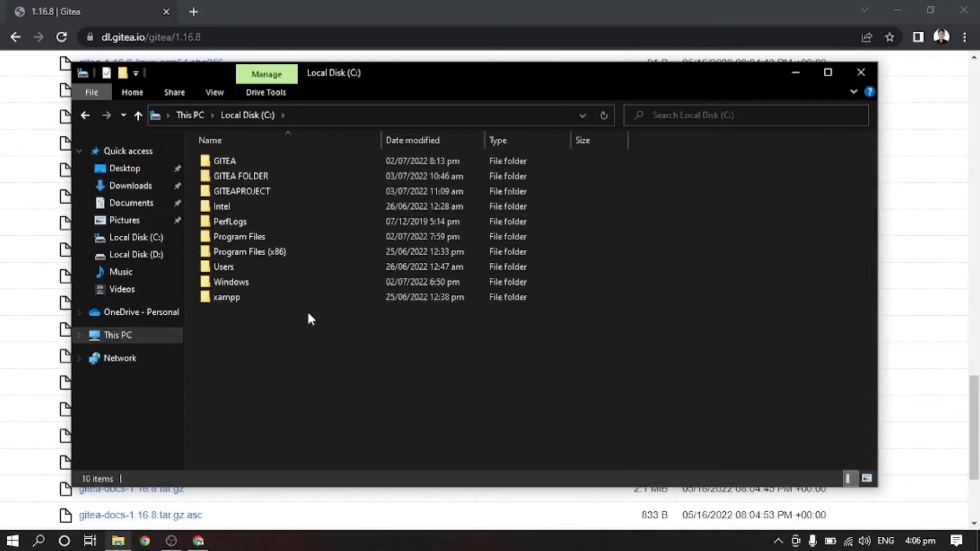
right_click(254, 332)
mouse_move(157, 292)
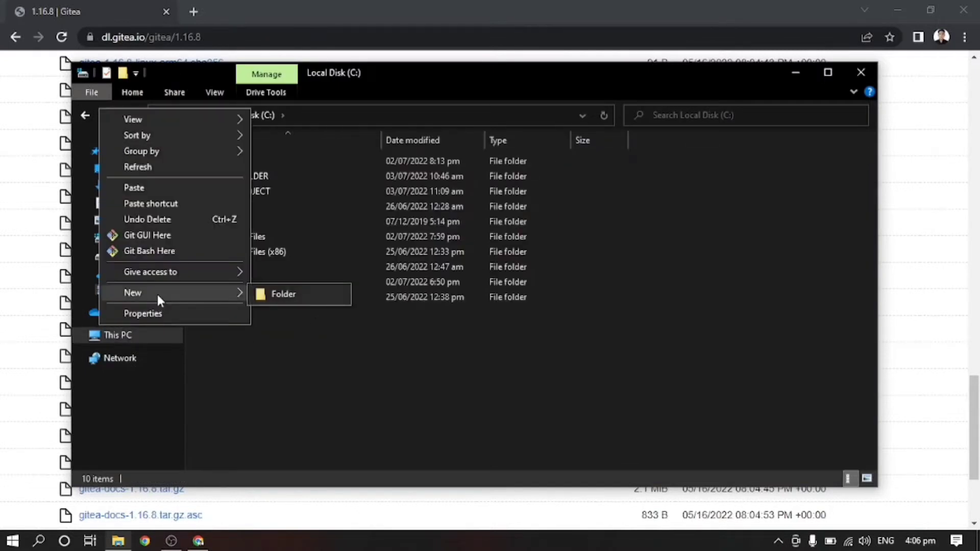
left_click(276, 299)
type("G")
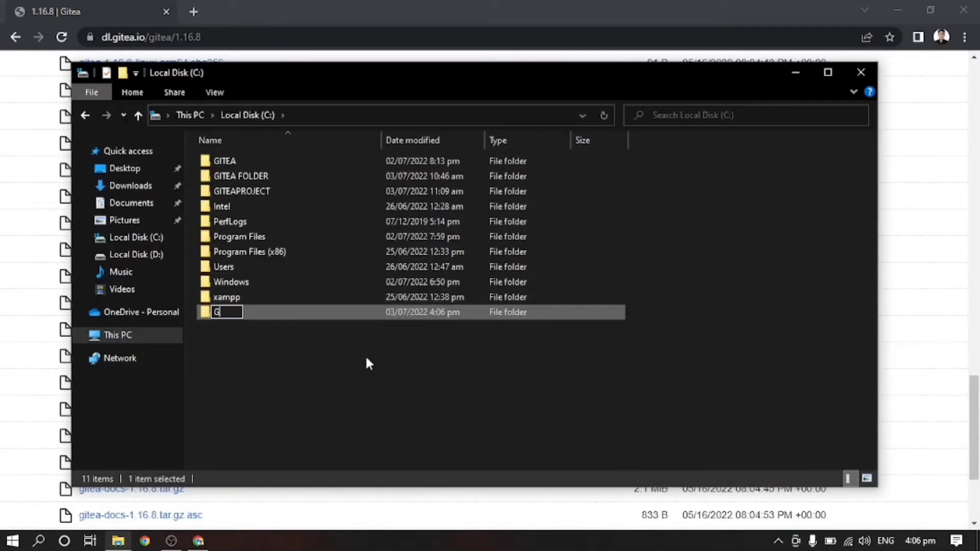
type("ITEAPROJECTIN")
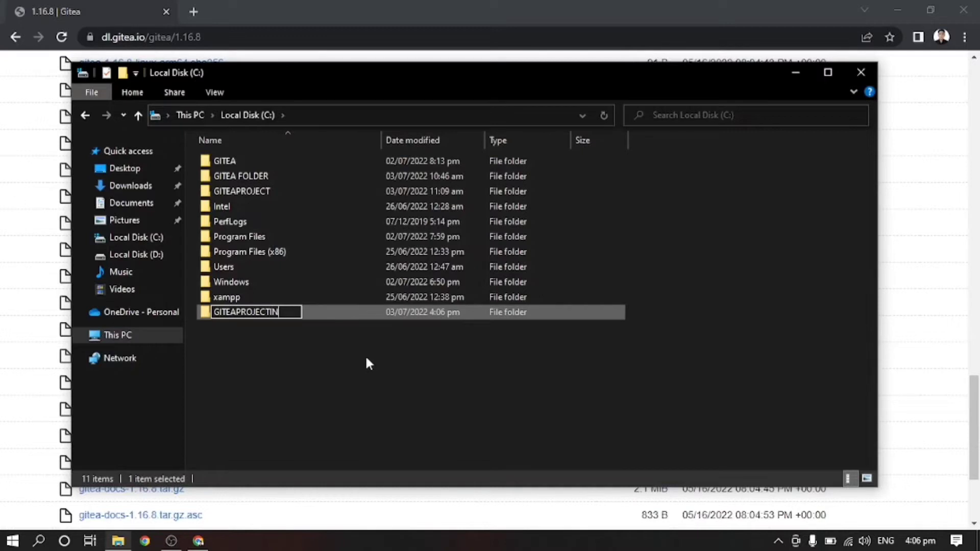
type("STALL")
left_click(364, 355)
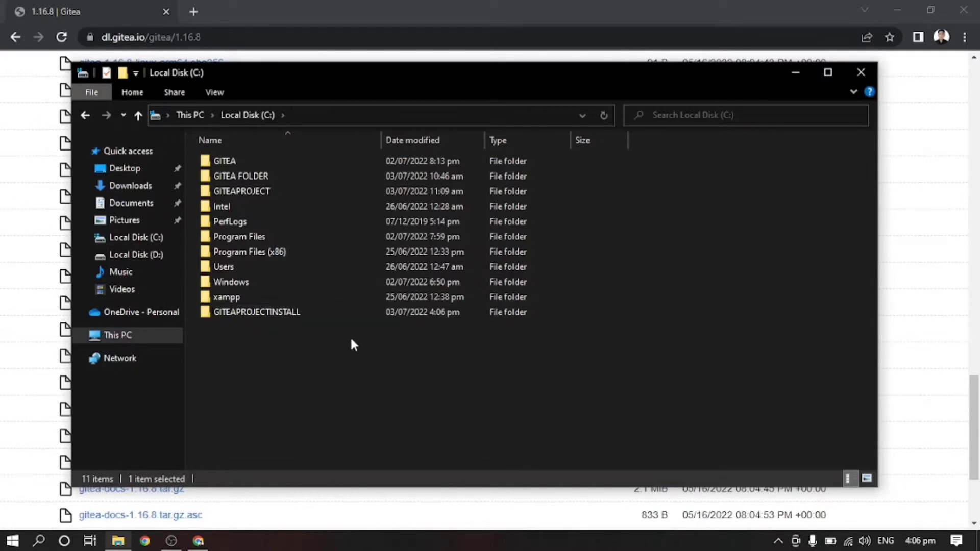
left_click(308, 310)
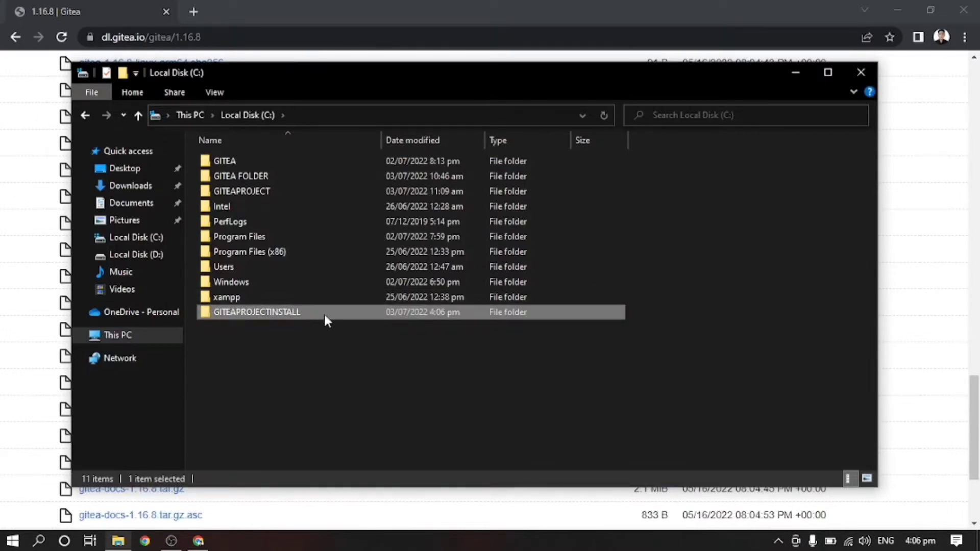
double_click(324, 317)
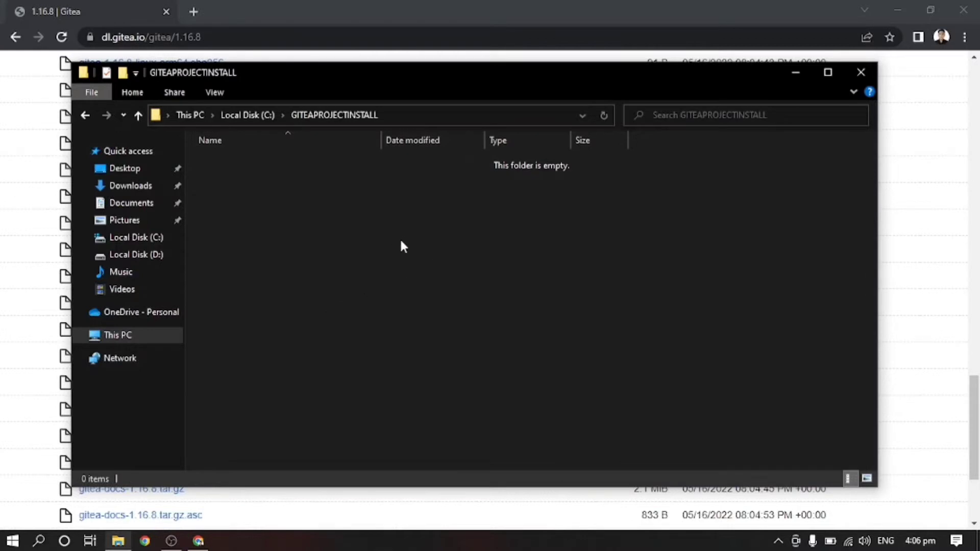
Step: Paste the executable into GITEAPROJECTINSTALL and delete its -1.16.8-windows-4.0-amd64 suffix, renaming it 'gitea'
right_click(227, 235)
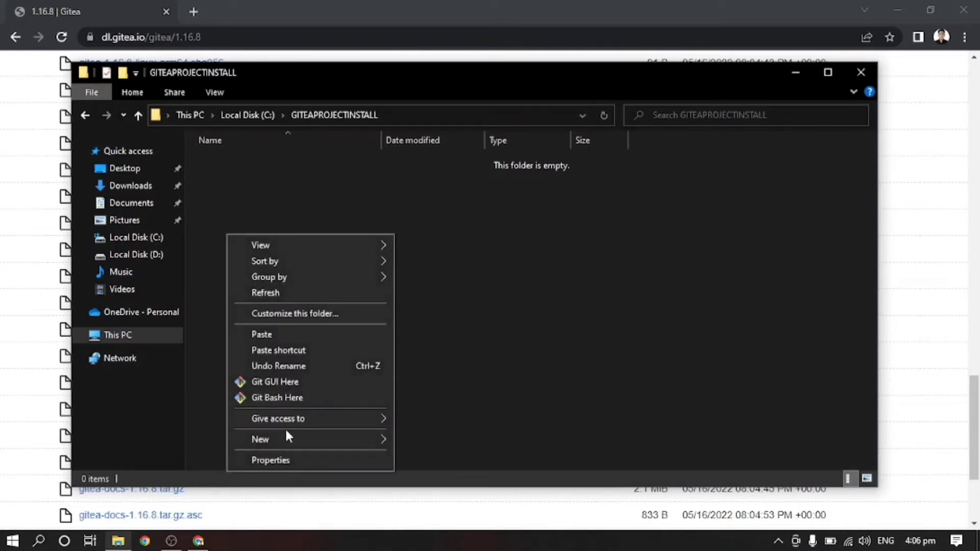
left_click(308, 335)
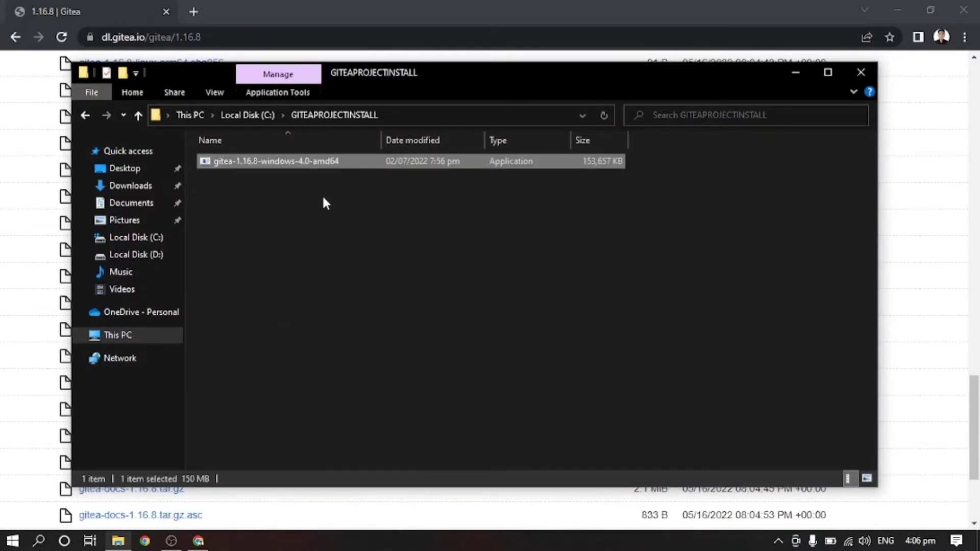
double_click(345, 161)
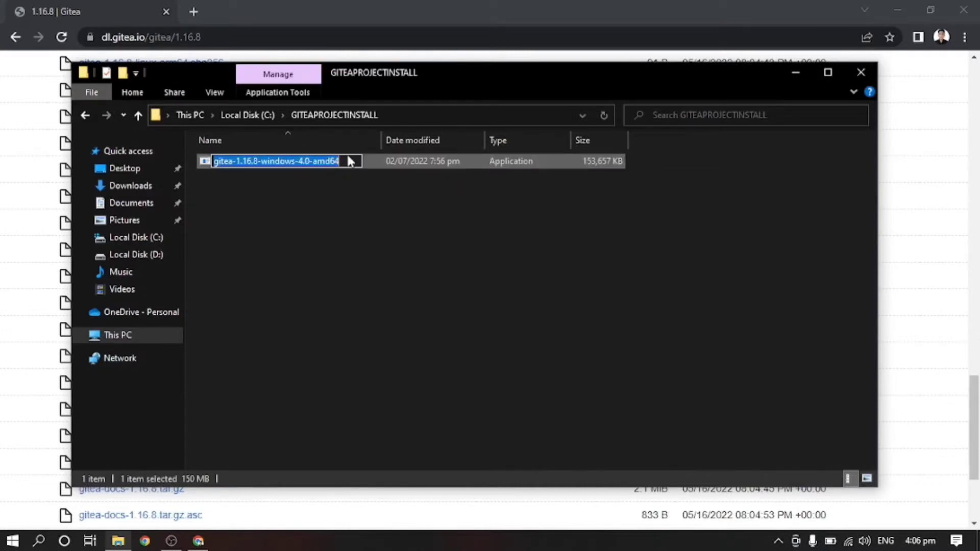
key("Delete")
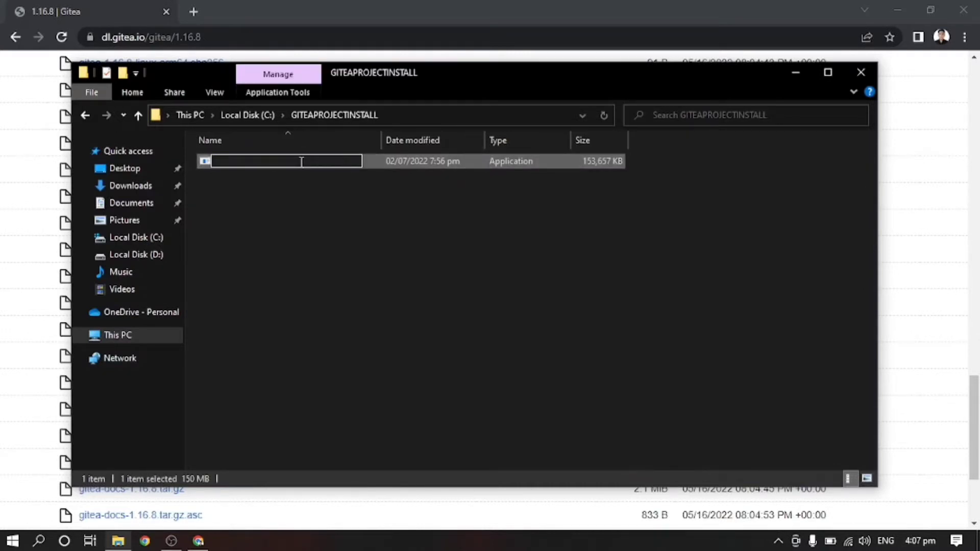
key("ctrl+z")
left_click(230, 162)
left_click_drag(342, 161, 243, 161)
key("Delete")
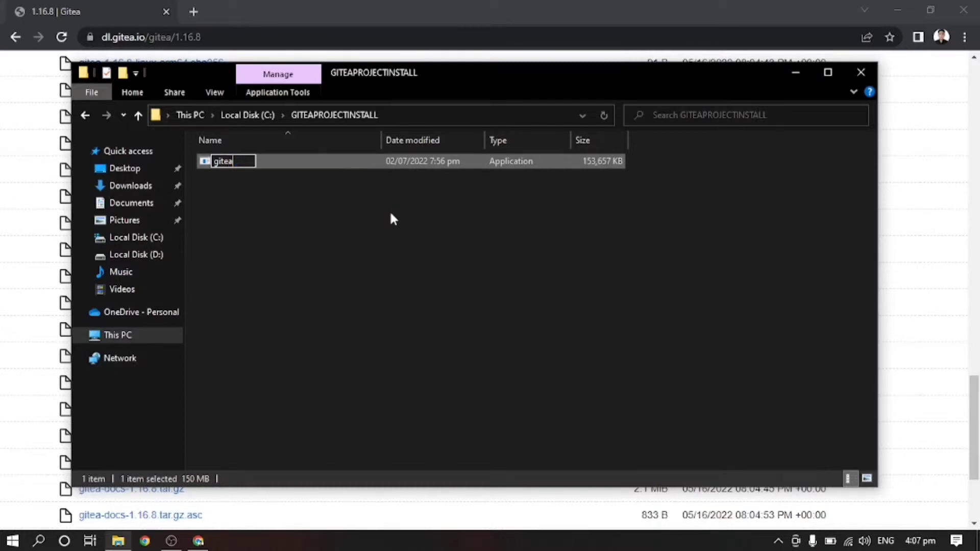
left_click(389, 210)
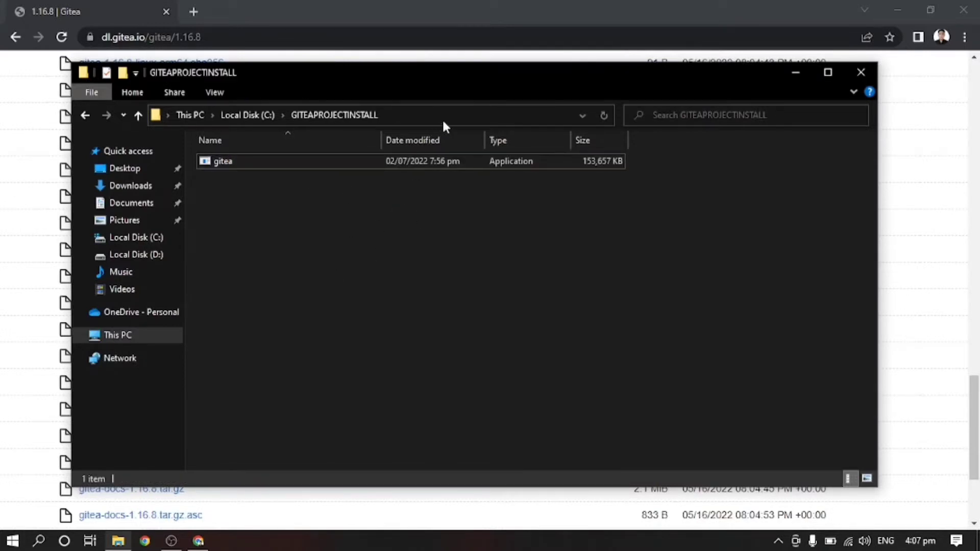
left_click(466, 114)
Step: Open Command Prompt in the folder, run gitea.exe and allow it through the firewall
type("cmd")
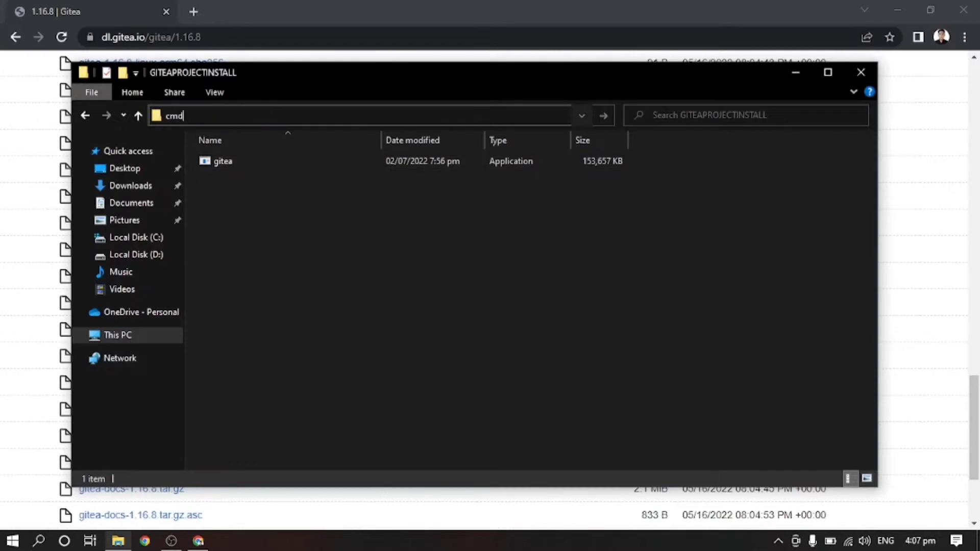
key("Return")
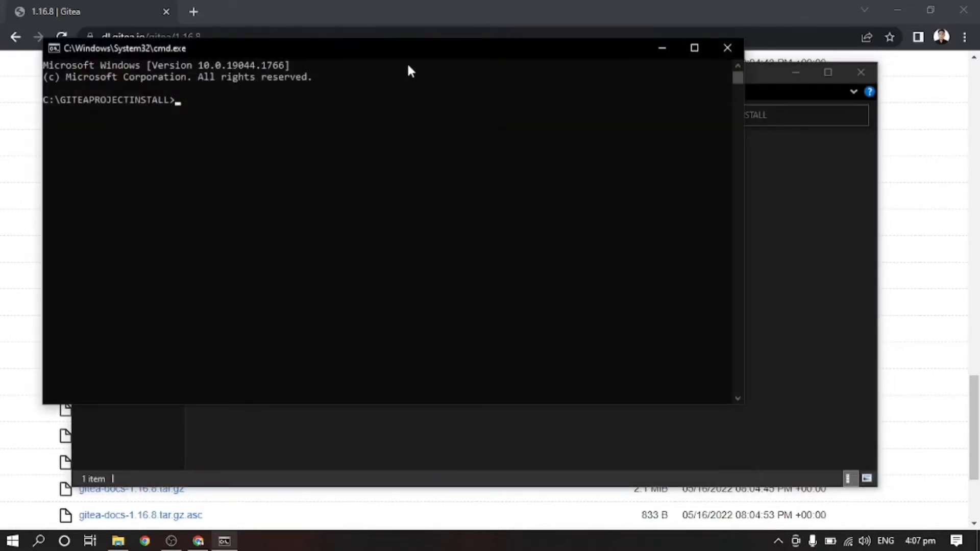
left_click_drag(388, 45, 592, 205)
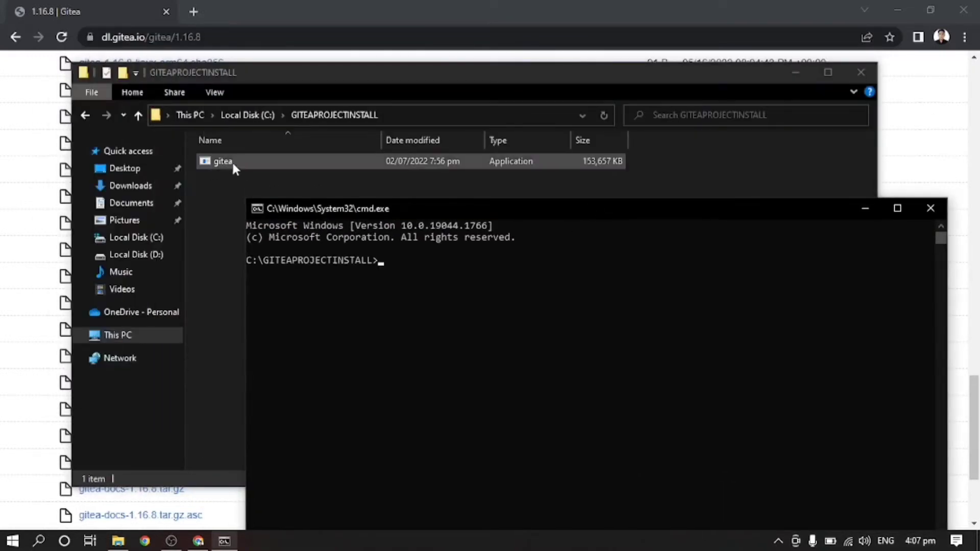
type("gitea")
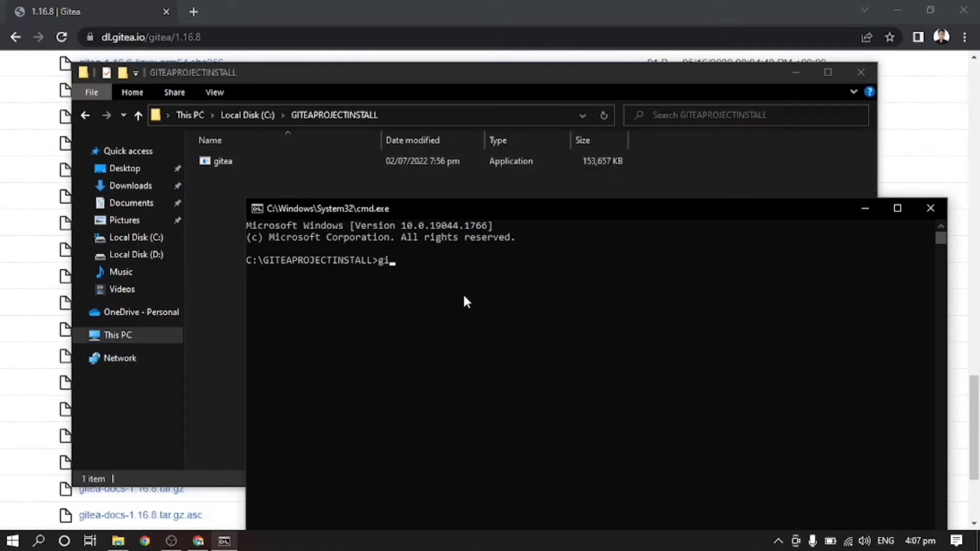
type(".exe")
key("Return")
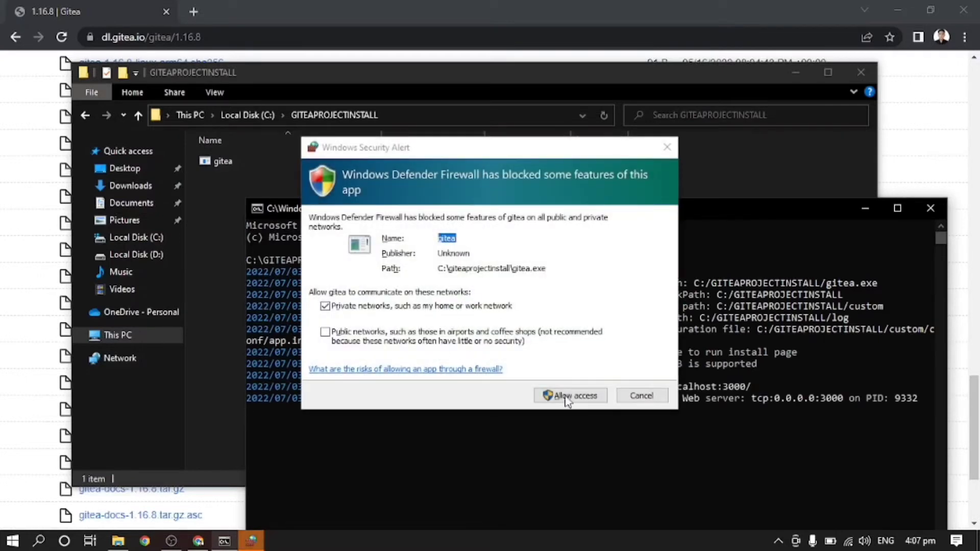
left_click(568, 394)
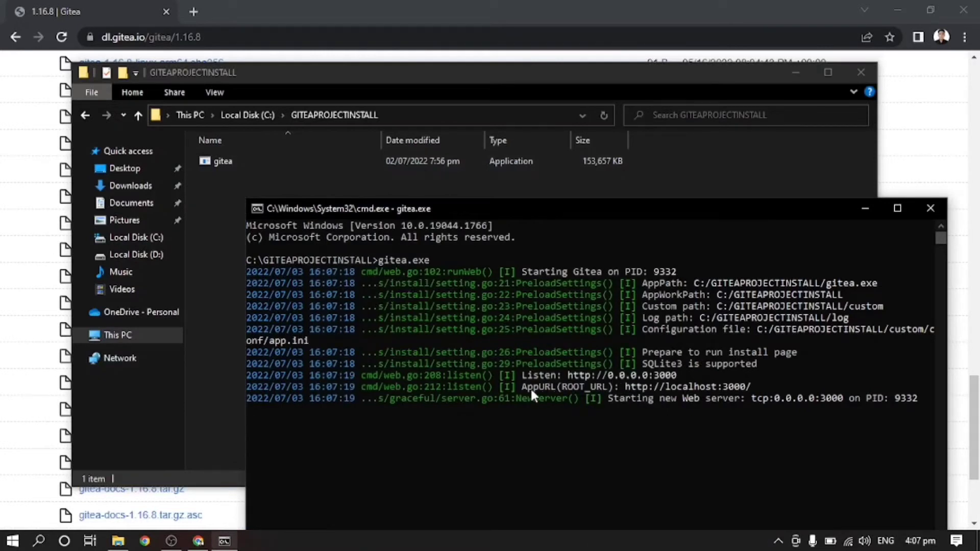
left_click_drag(624, 385, 749, 386)
right_click(748, 386)
left_click(220, 15)
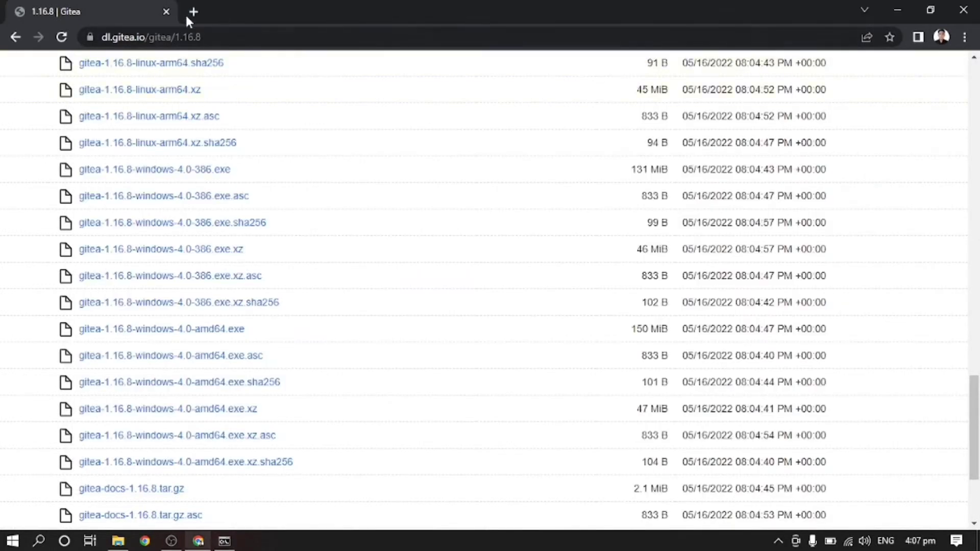
Step: Load the copied localhost:3000 address in a new Chrome tab
left_click(193, 11)
left_click(208, 34)
key("ctrl+v")
key("Return")
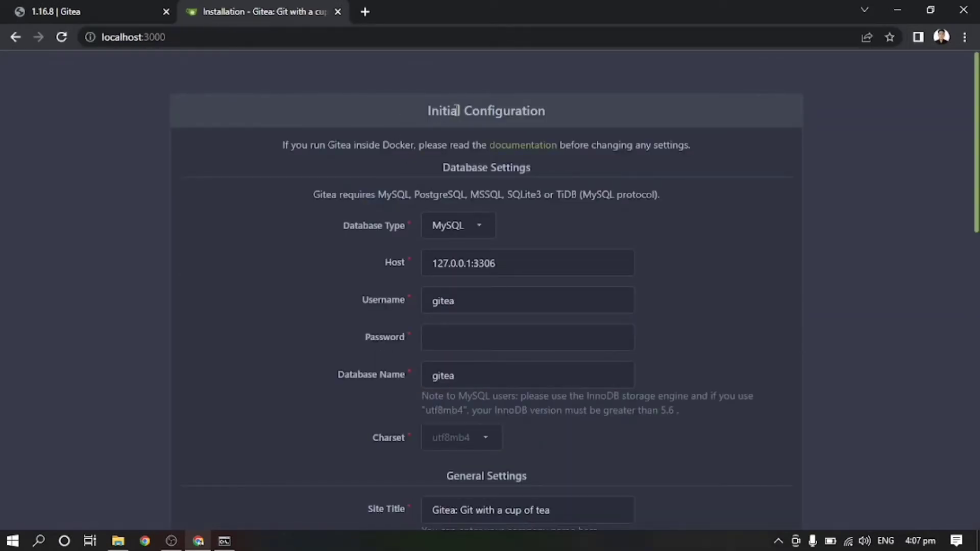
Step: Keep MySQL as the database type on the Initial Configuration form
triple_click(456, 110)
left_click(774, 222)
left_click(479, 230)
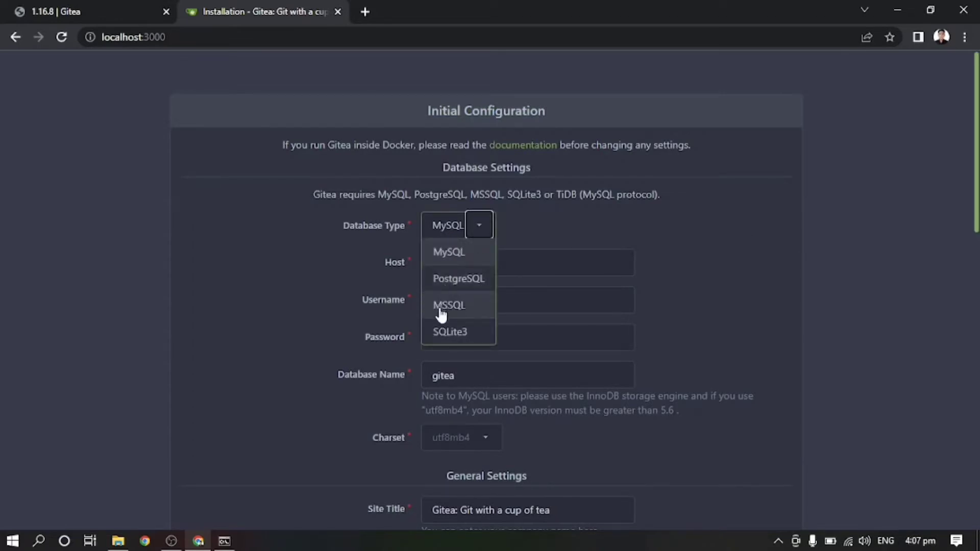
left_click(479, 233)
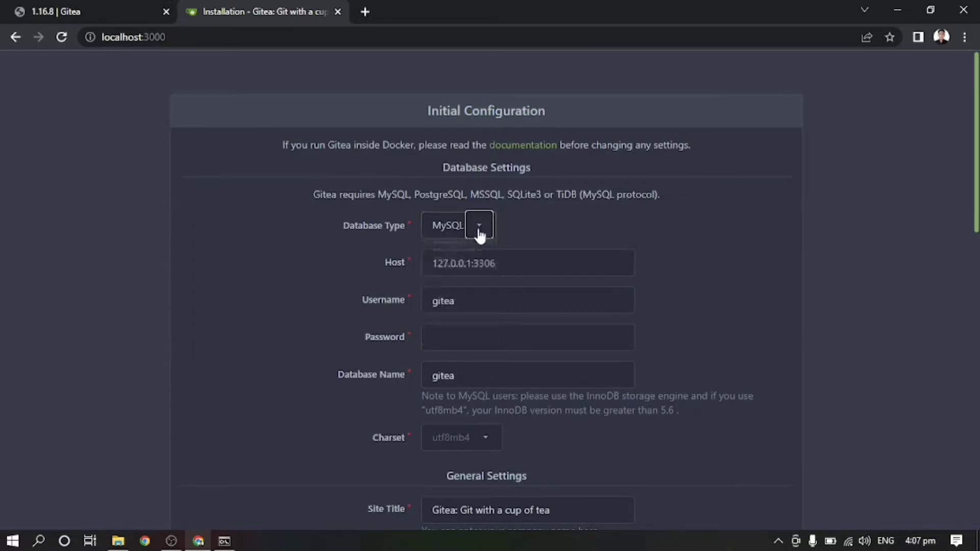
left_click(614, 266)
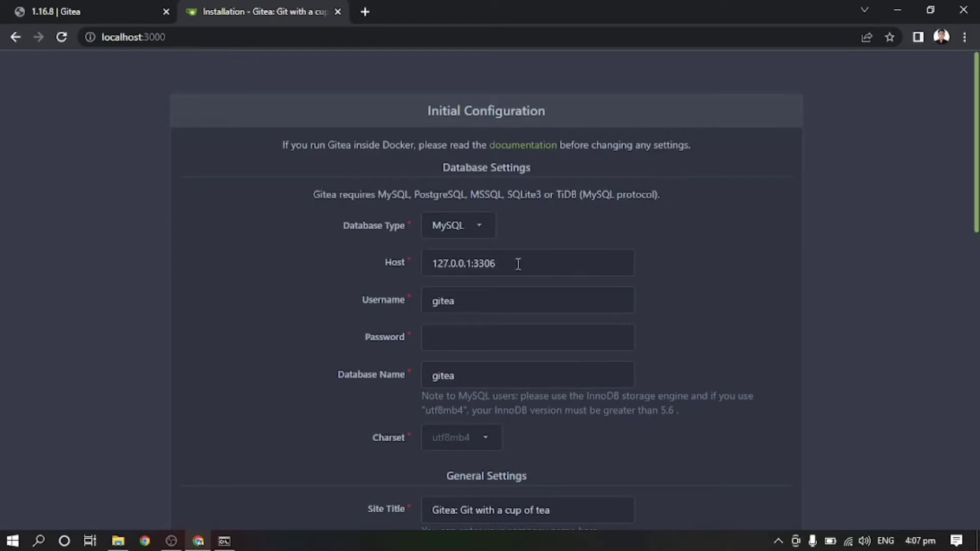
left_click(10, 545)
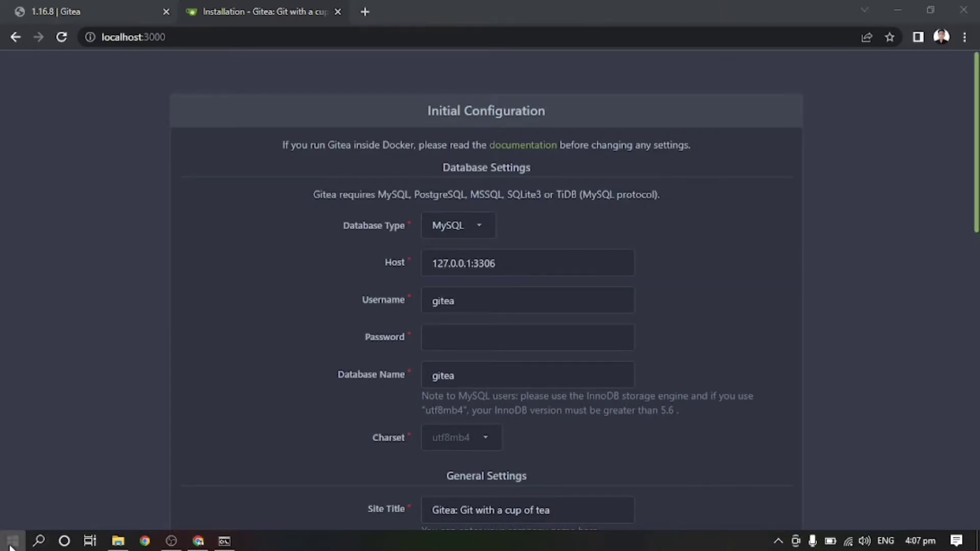
Step: Launch XAMPP Control Panel and start the Apache and MySQL modules
type("xa")
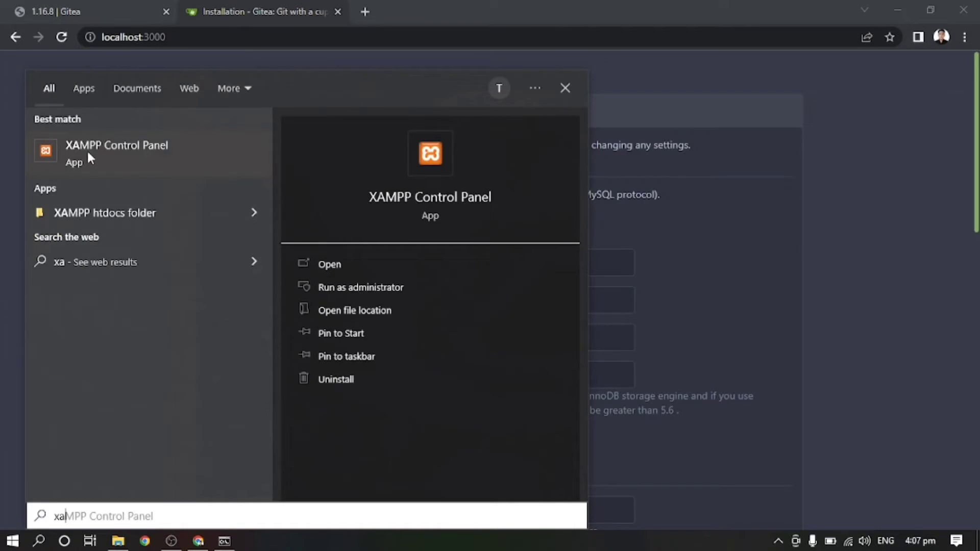
left_click(110, 153)
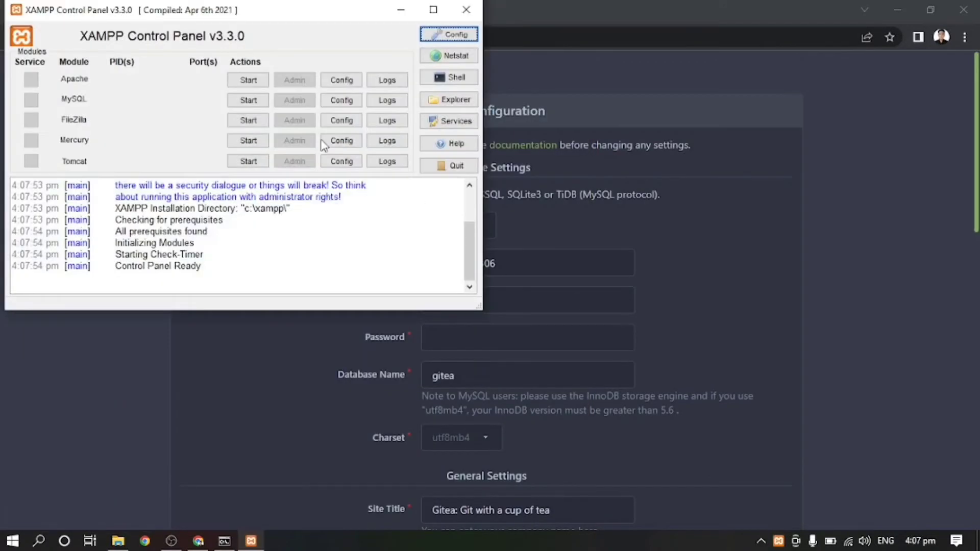
left_click_drag(281, 14, 748, 302)
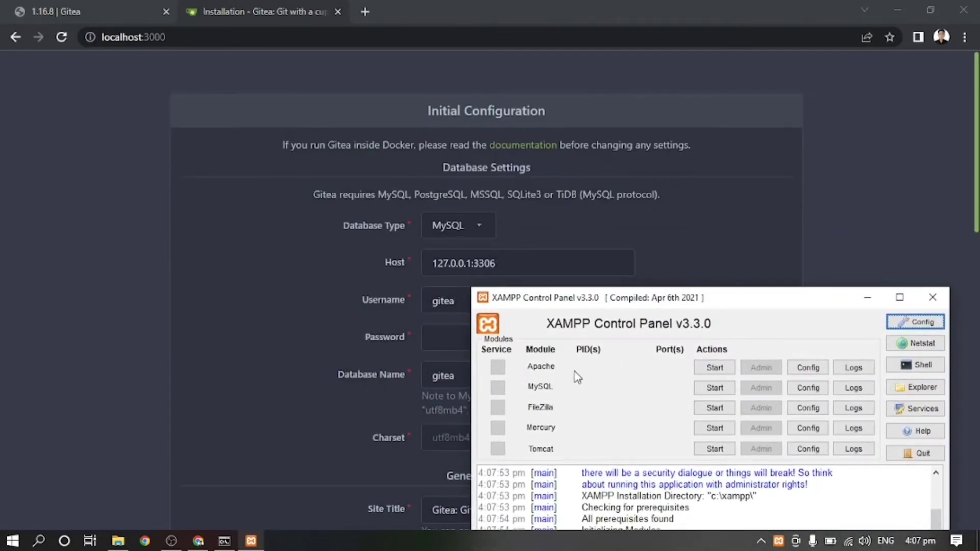
left_click(714, 367)
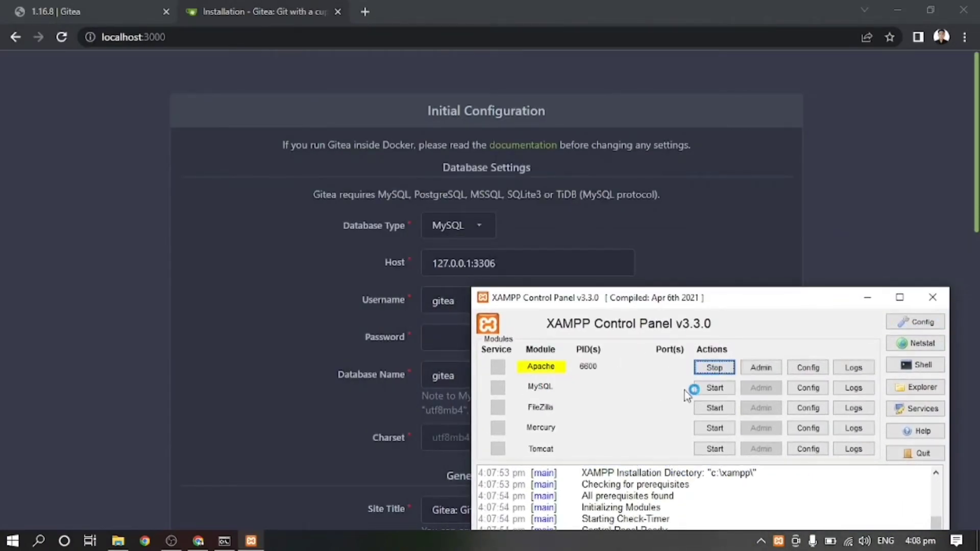
left_click(716, 388)
Step: Move XAMPP to the top right and select the 127.0.0.1 host address in the setup form
left_click_drag(761, 299, 835, 138)
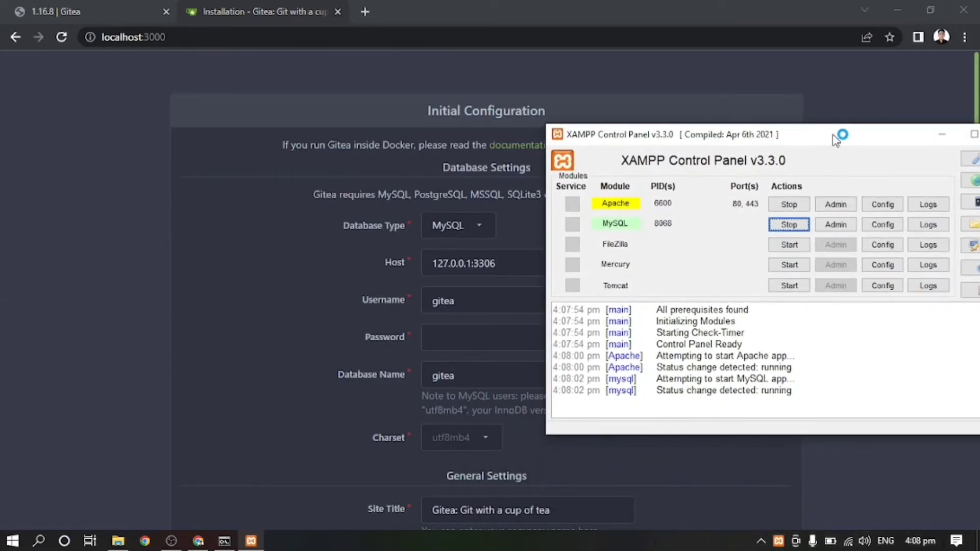
left_click(465, 262)
left_click_drag(470, 263, 420, 270)
key("alt+Tab")
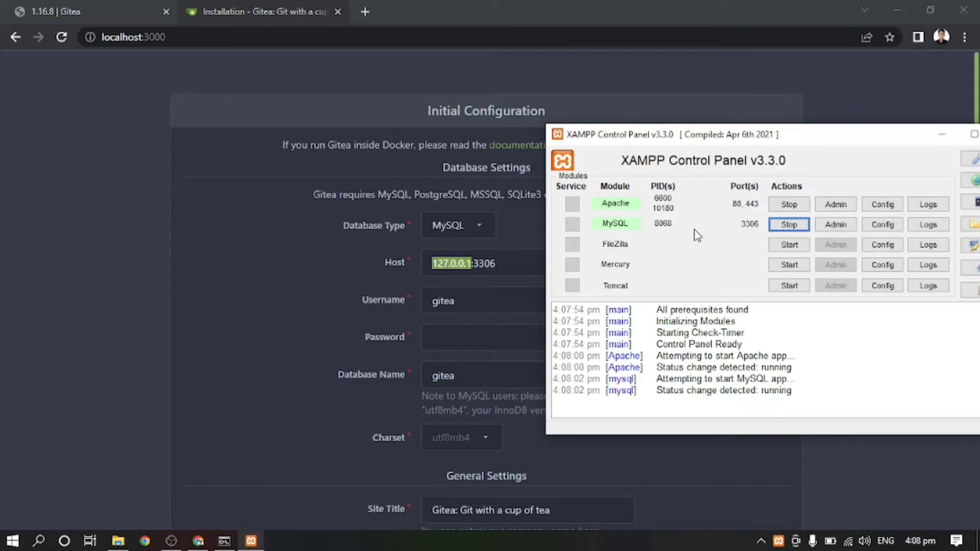
Step: Set the database Username to root
left_click(460, 305)
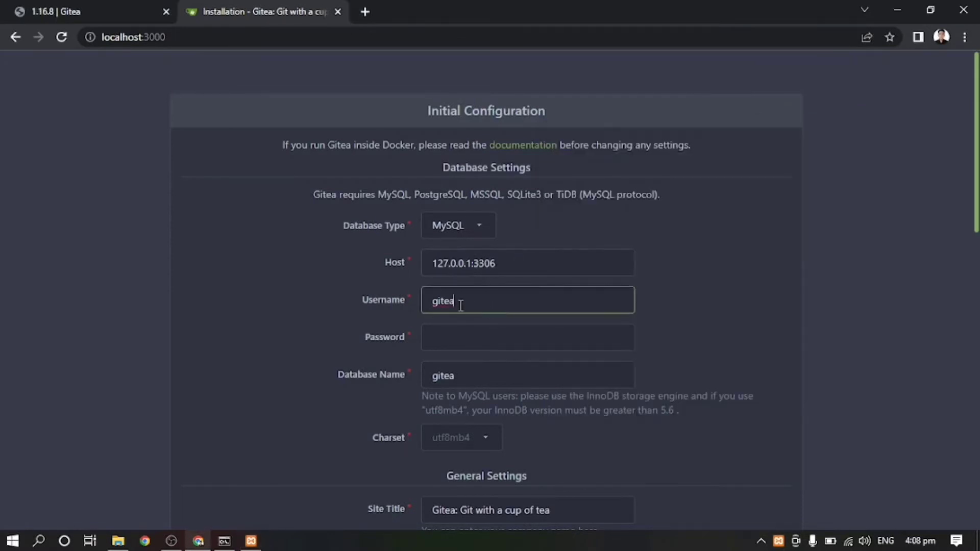
double_click(460, 301)
type("root")
left_click(467, 340)
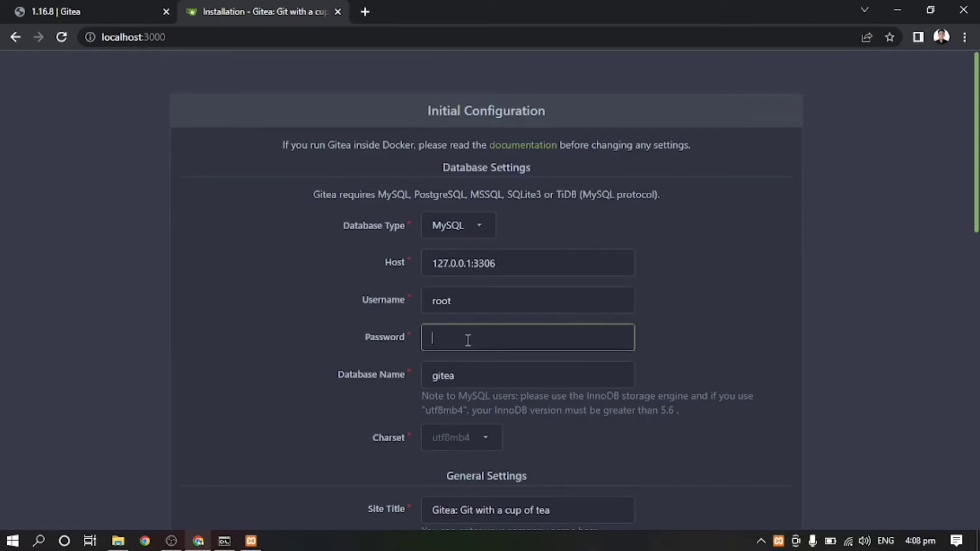
Step: Replace the Database Name with gitea_test_db
left_click(472, 374)
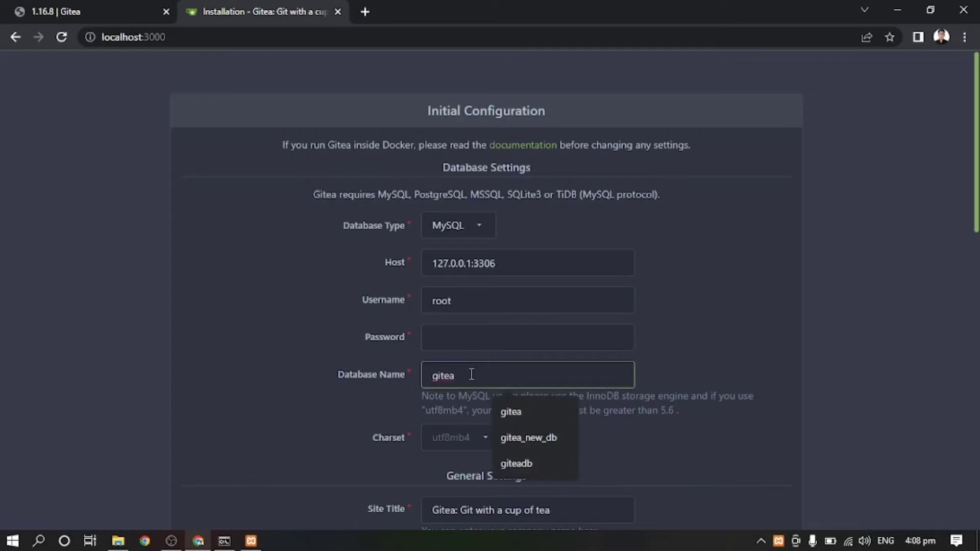
left_click_drag(472, 375, 409, 382)
type("giteates")
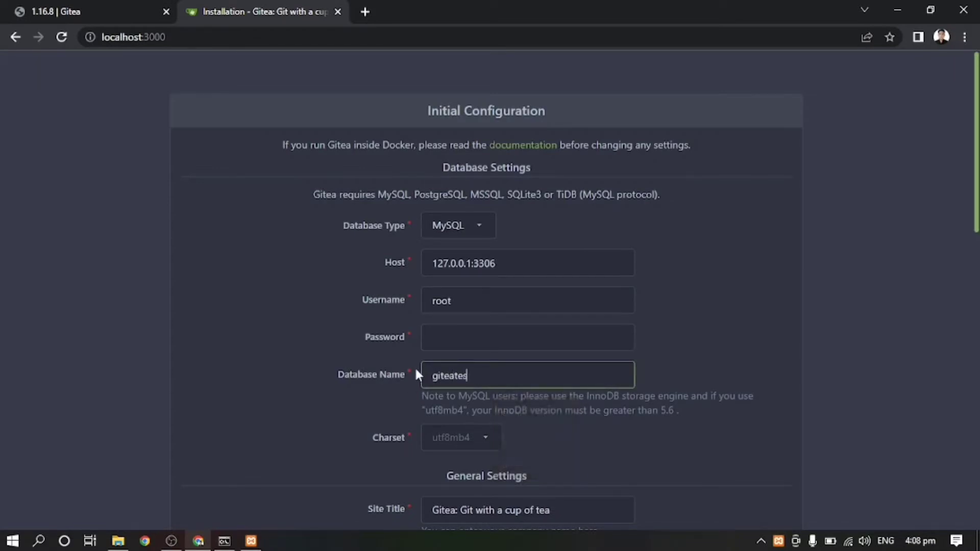
type("tdB")
left_click(456, 376)
type("_")
Step: Open the phpMyAdmin databases page in a new tab
left_click(365, 11)
left_click(315, 37)
type("php")
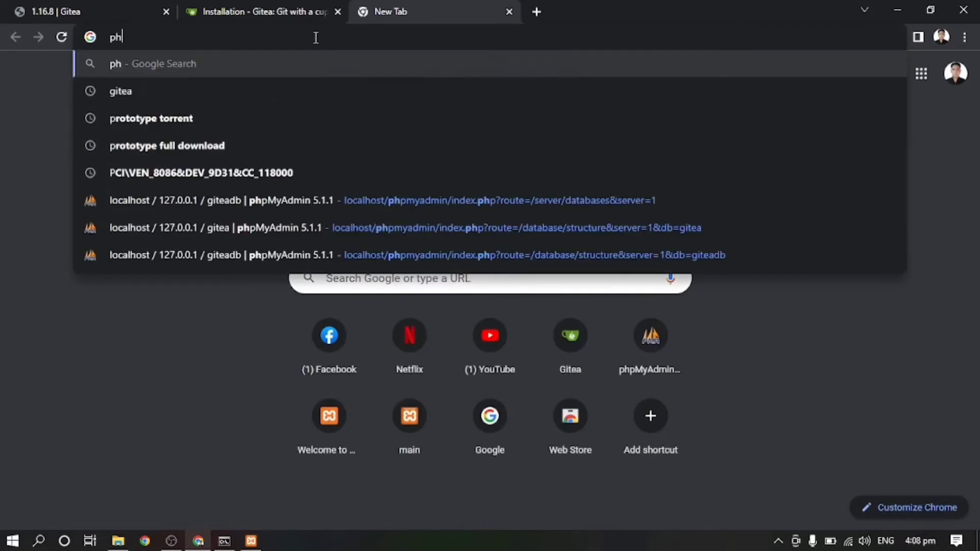
key("Down")
key("Down")
key("Down")
key("Down")
key("Down")
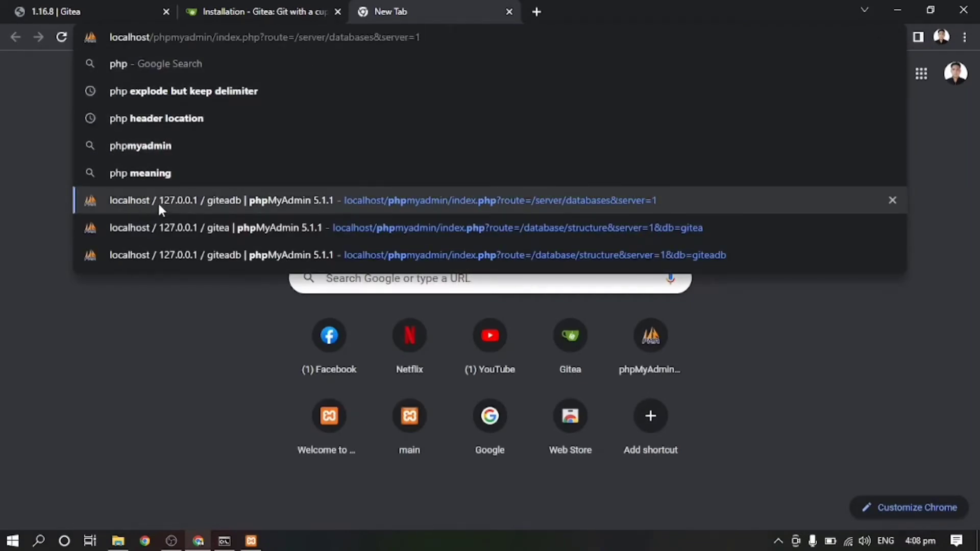
key("Return")
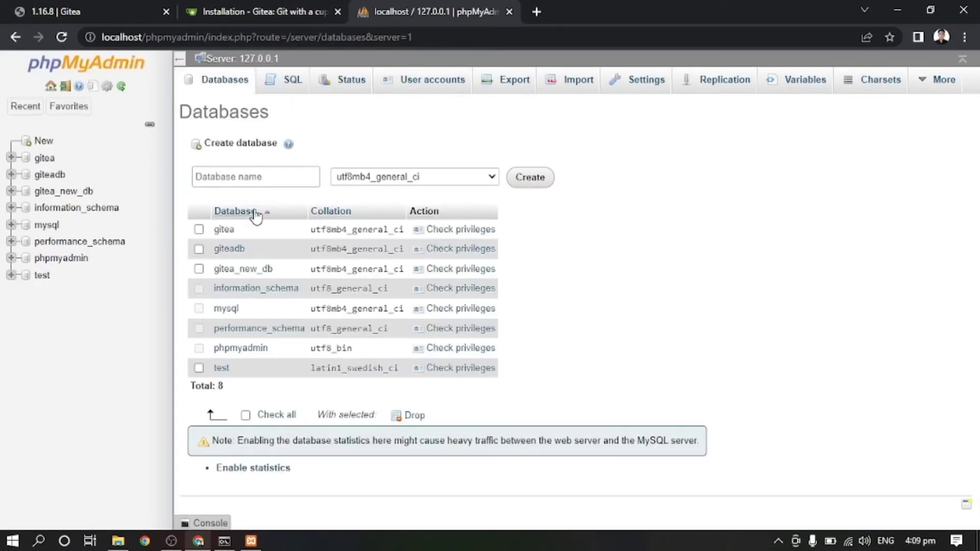
left_click(44, 141)
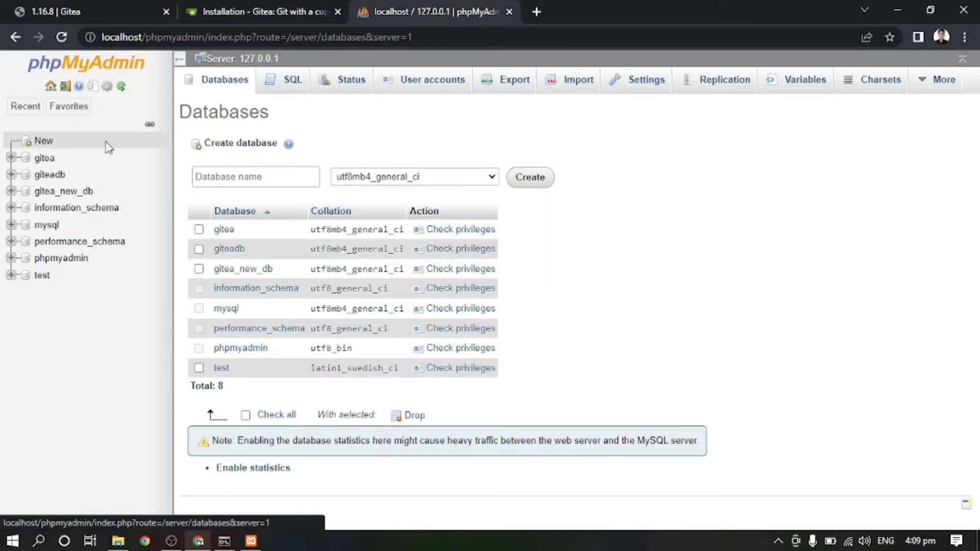
Step: Copy gitea_test_db from the Gitea form and create that database in phpMyAdmin
left_click(261, 11)
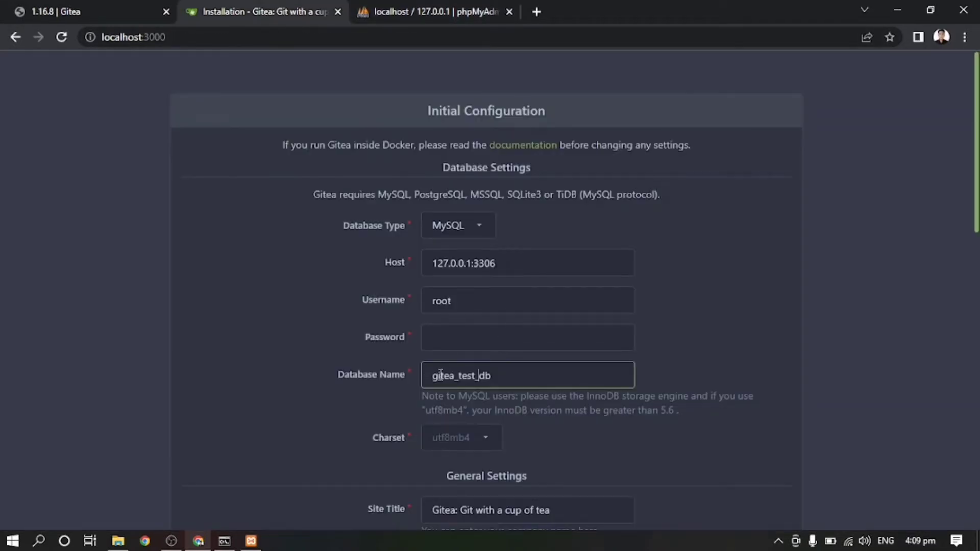
left_click_drag(520, 378, 402, 371)
key("ctrl+c")
left_click(427, 22)
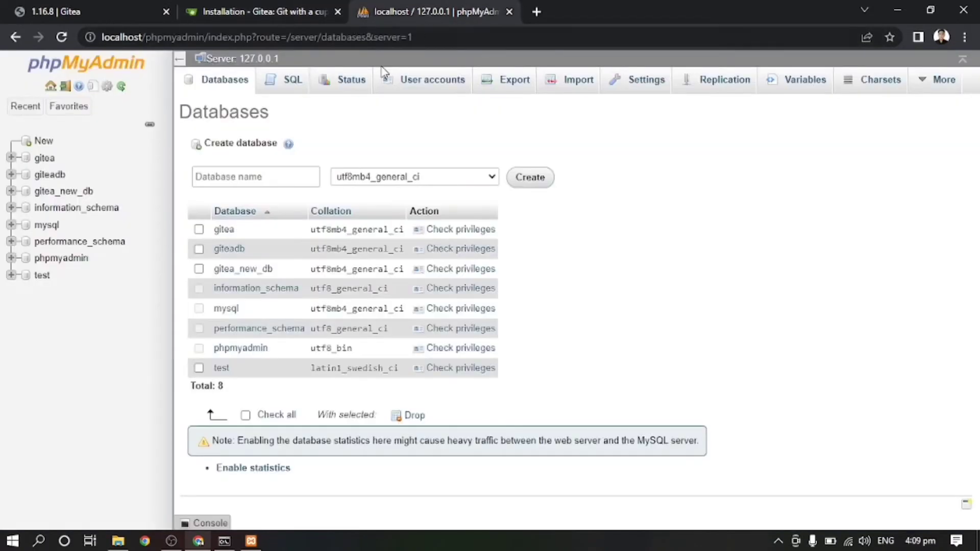
left_click(245, 177)
key("ctrl+v")
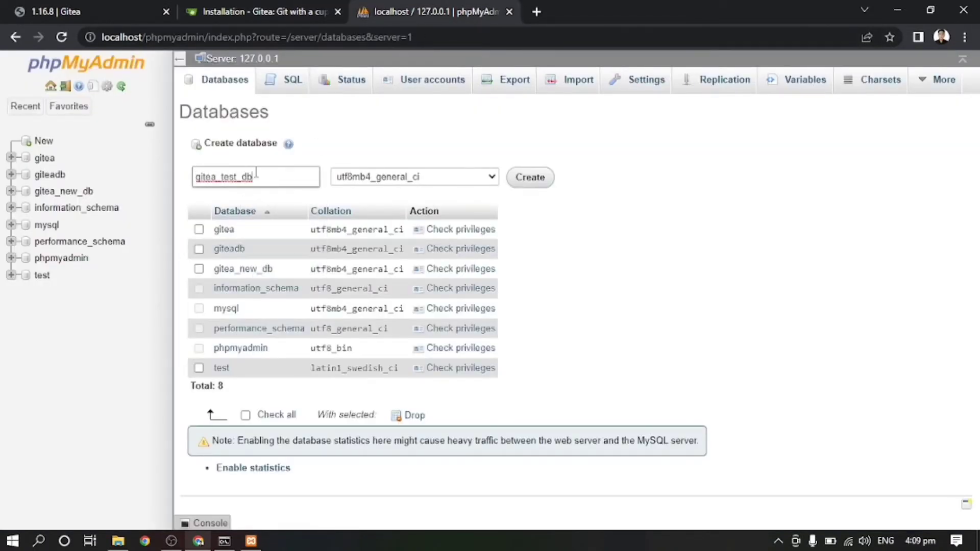
left_click(530, 179)
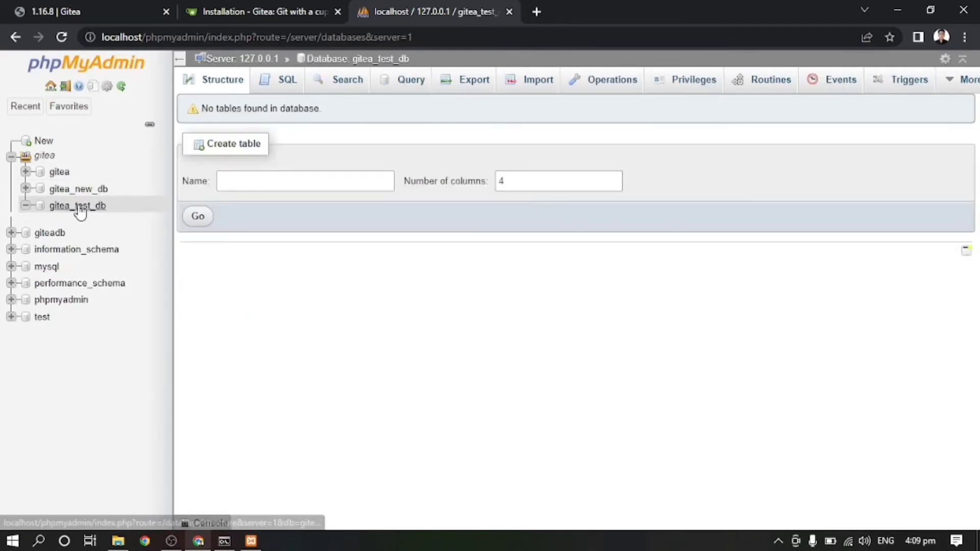
left_click(248, 12)
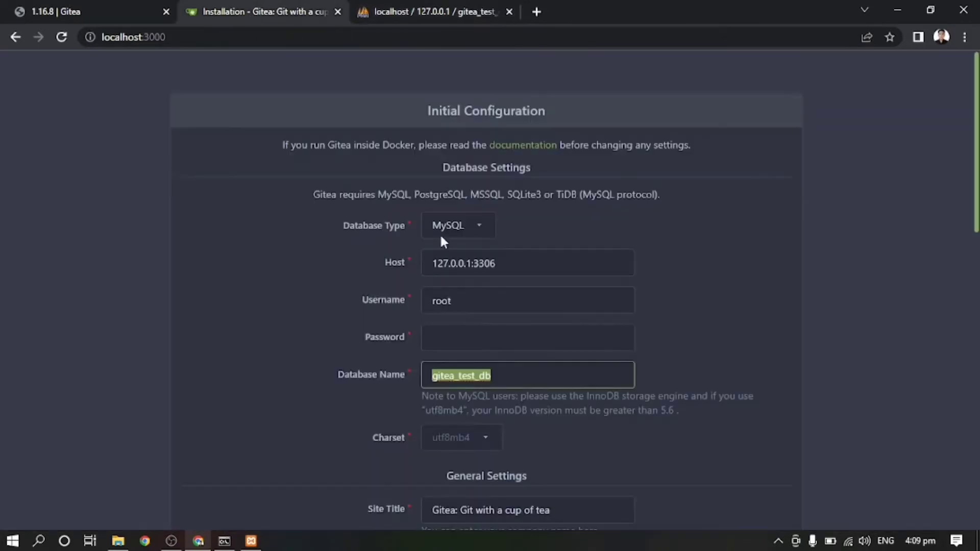
Step: Replace the default Site Title under General Settings with 'My First Gitea'
left_click(419, 376)
scroll(757, 327, "down", 4)
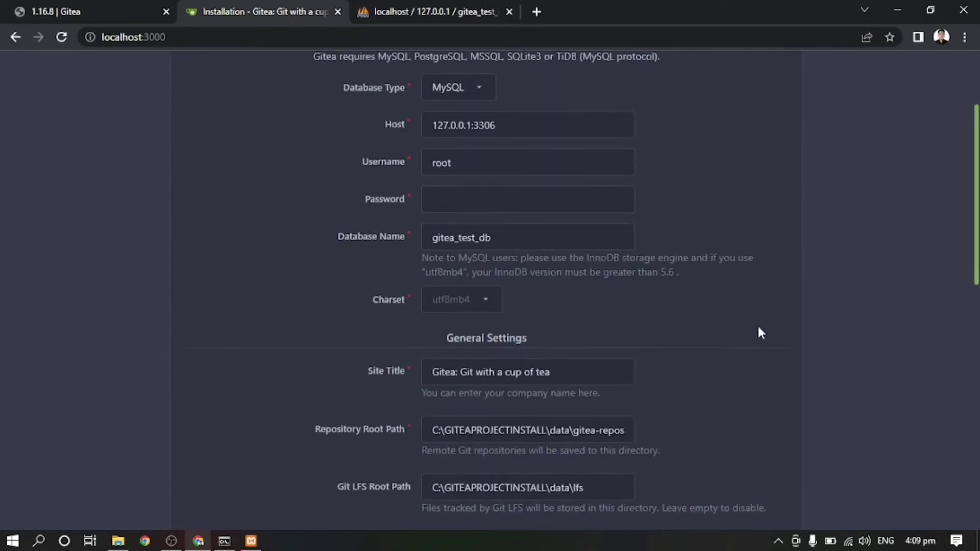
left_click(581, 295)
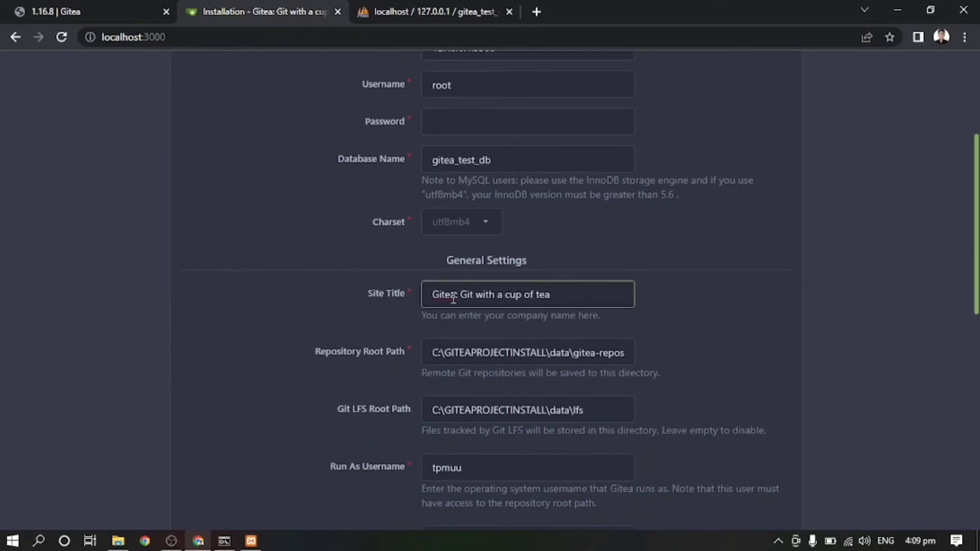
left_click_drag(459, 294, 601, 295)
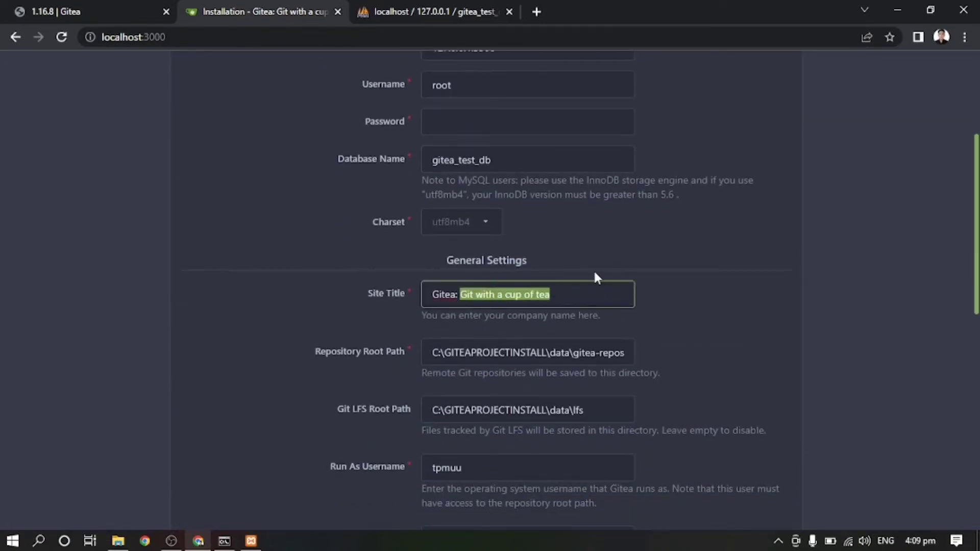
key("ctrl+a")
type("Git")
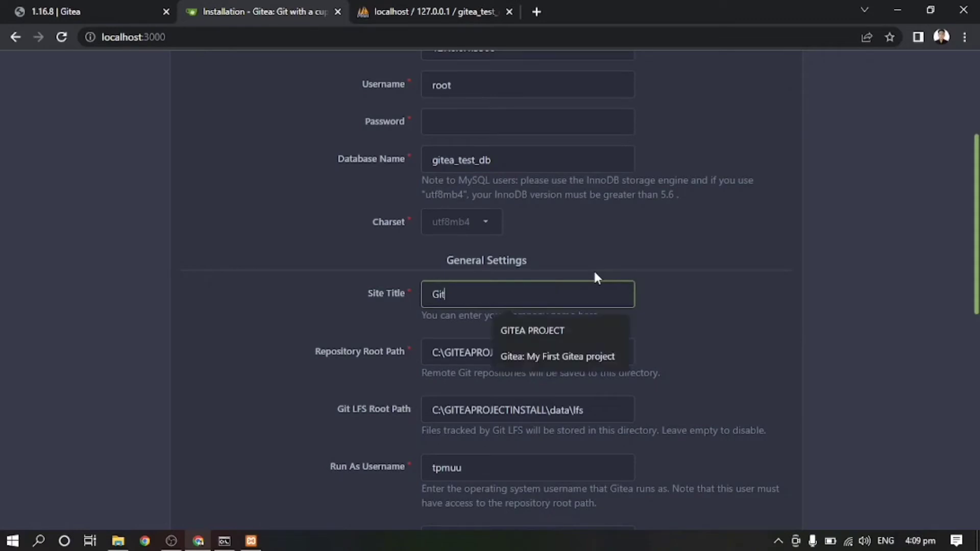
key("BackSpace")
key("BackSpace")
key("BackSpace")
type("My F")
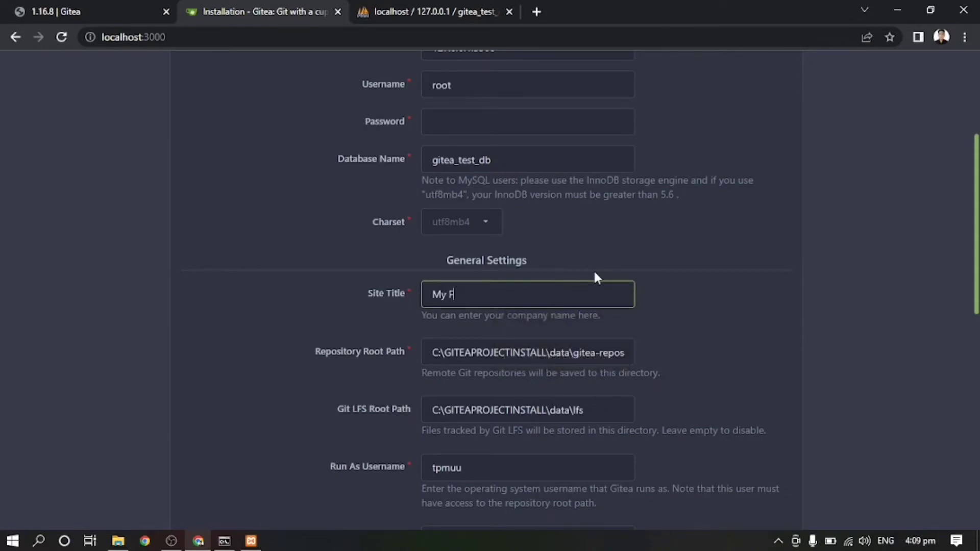
type("irst Gitea")
left_click(119, 541)
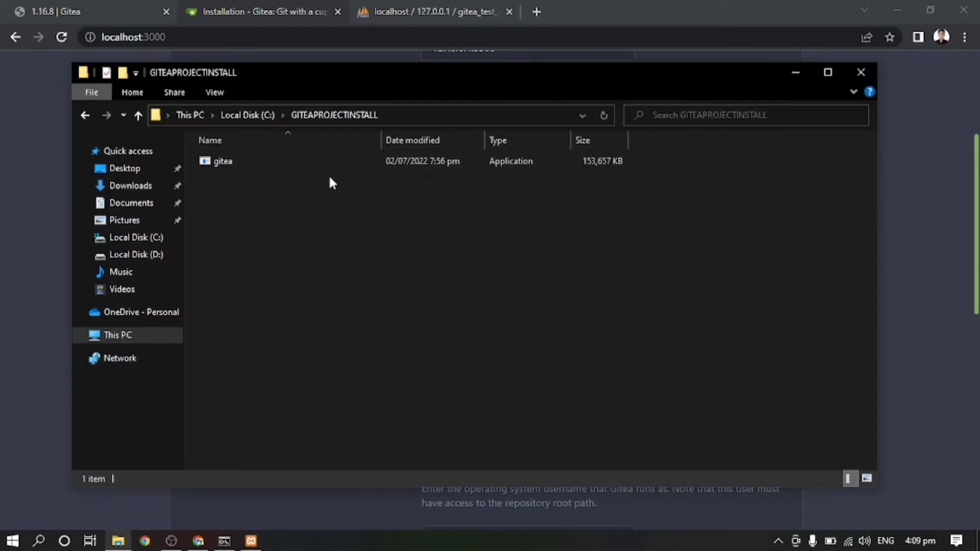
key("alt+Tab")
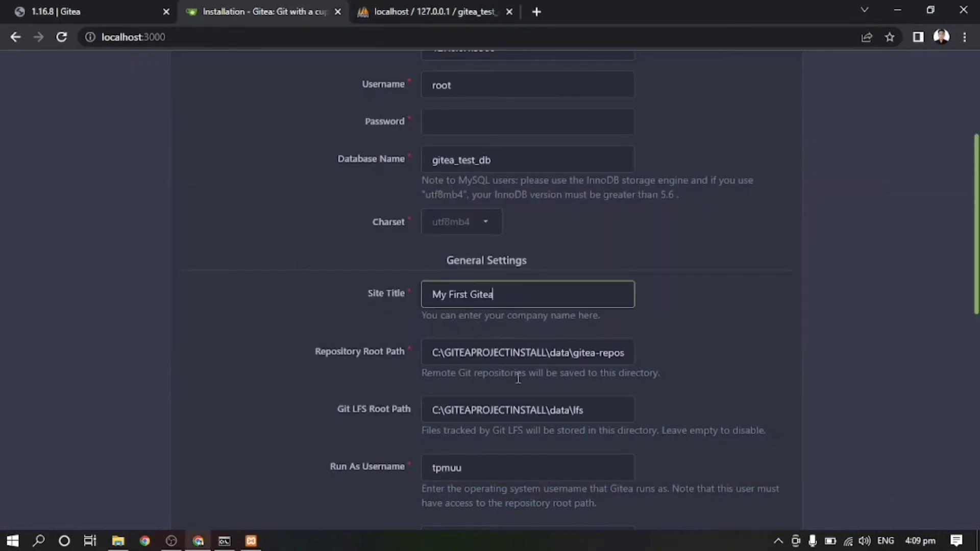
key("alt+Tab")
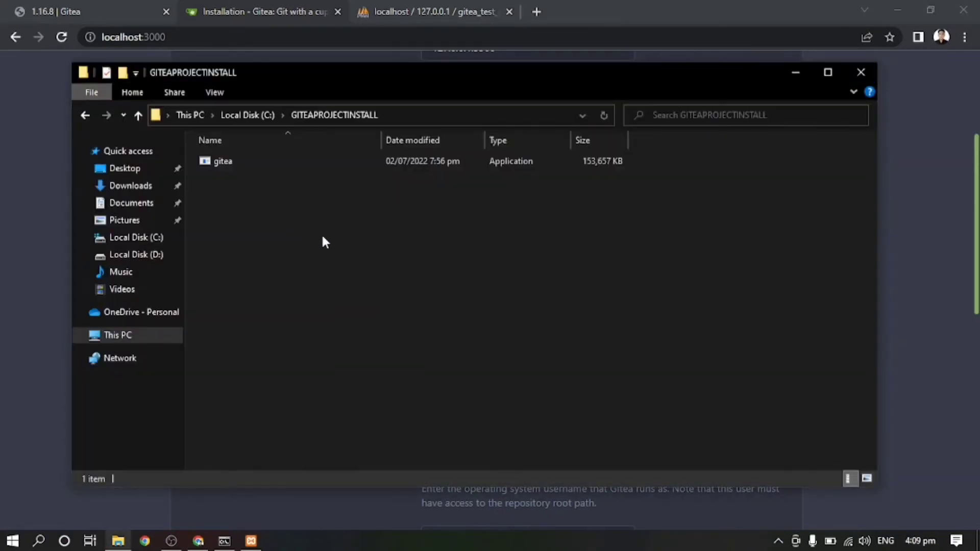
key("alt+Tab")
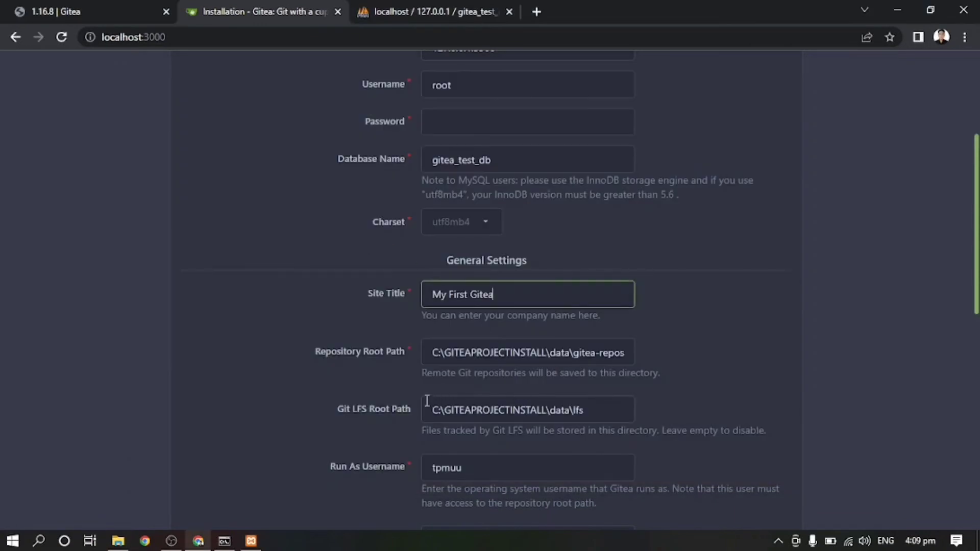
scroll(617, 390, "down", 5)
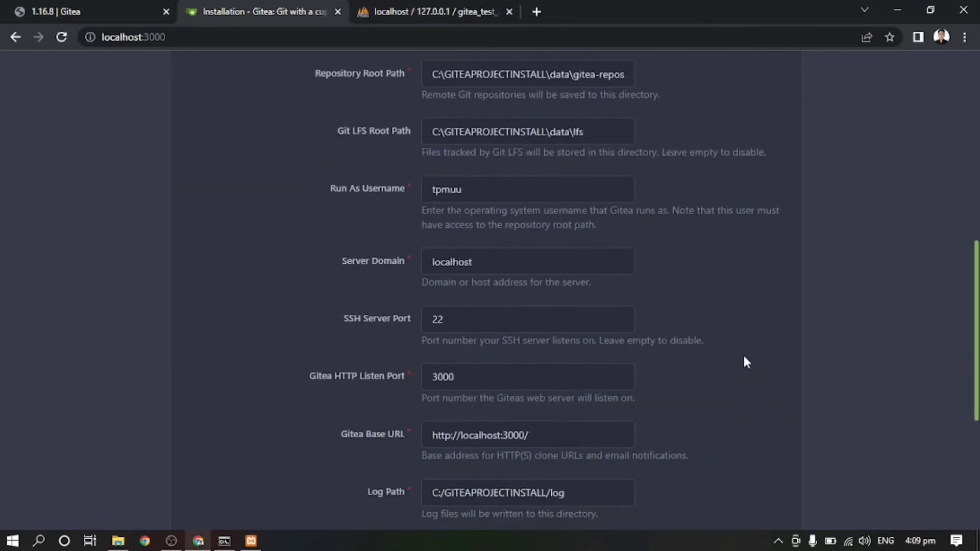
Step: Select the Run As Username value and check the Gitea console for the Windows account name
left_click(354, 179)
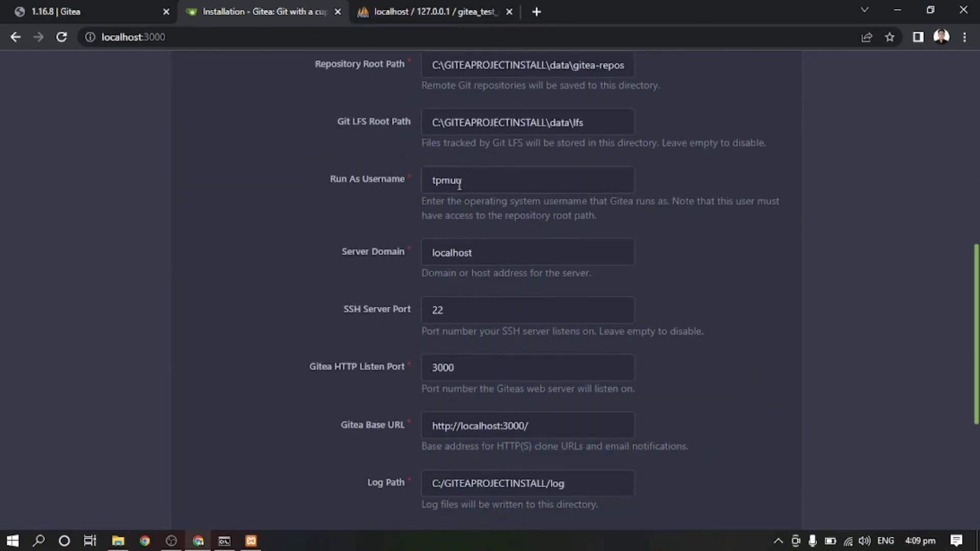
left_click_drag(479, 179, 408, 184)
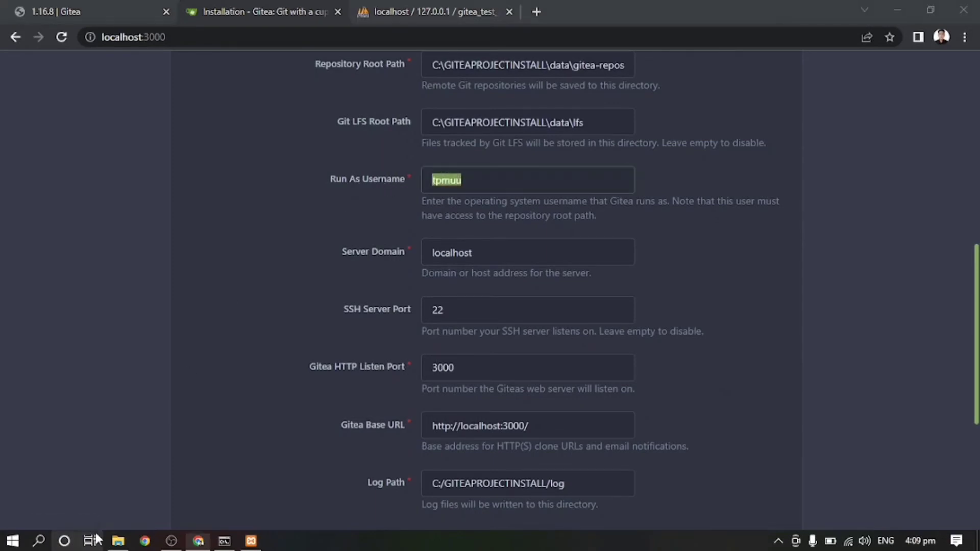
left_click(224, 540)
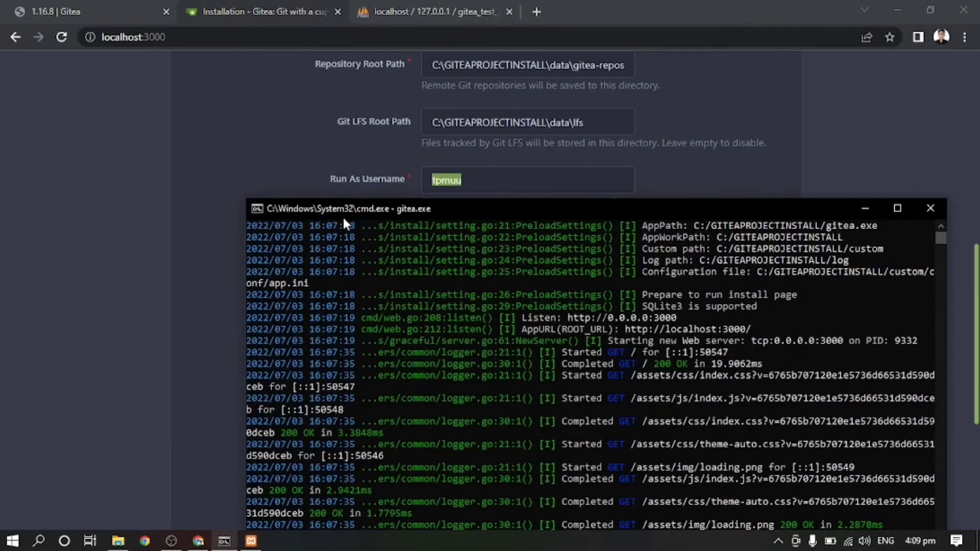
left_click(872, 189)
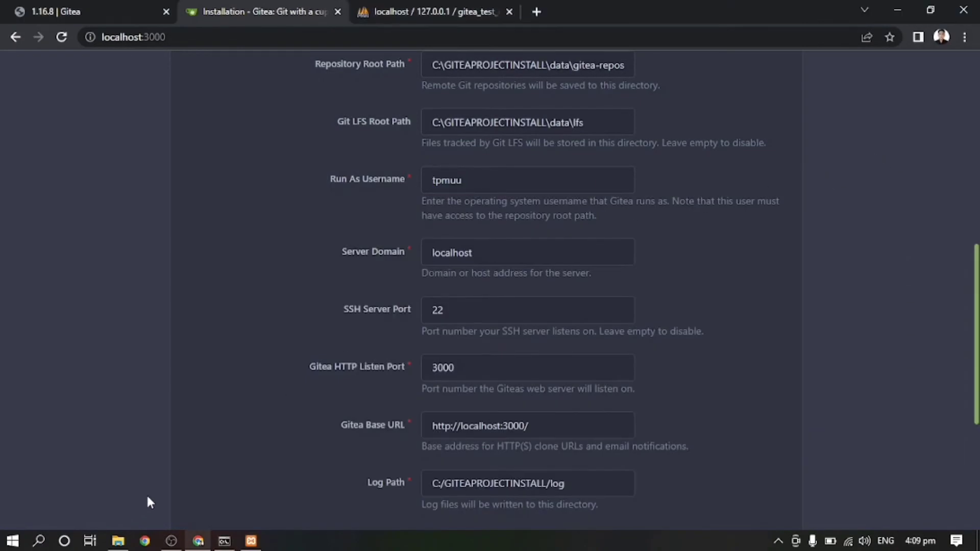
Step: Launch a new Command Prompt with 'cmd' from the Run box and switch back to the install form
key("super+r")
type("cmd")
key("Return")
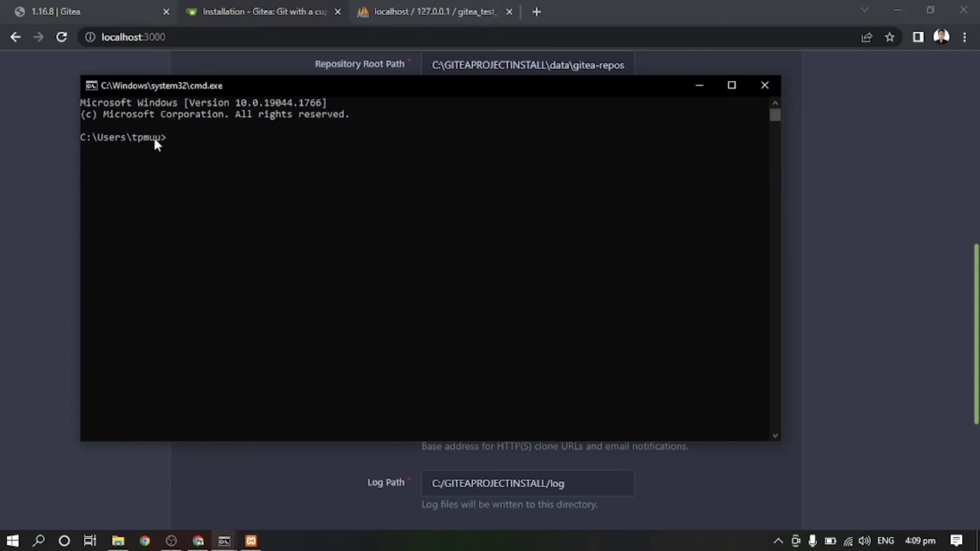
key("alt+Tab")
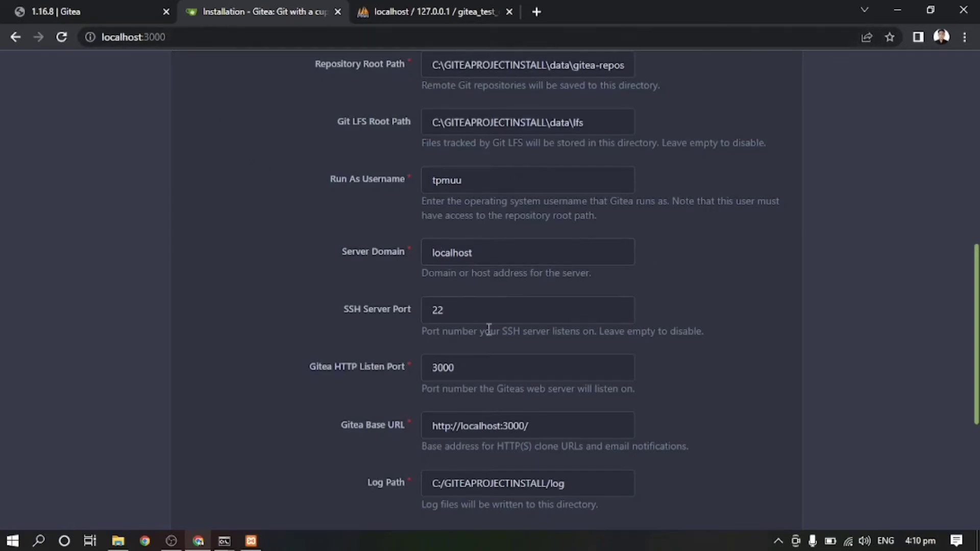
key("alt+Tab")
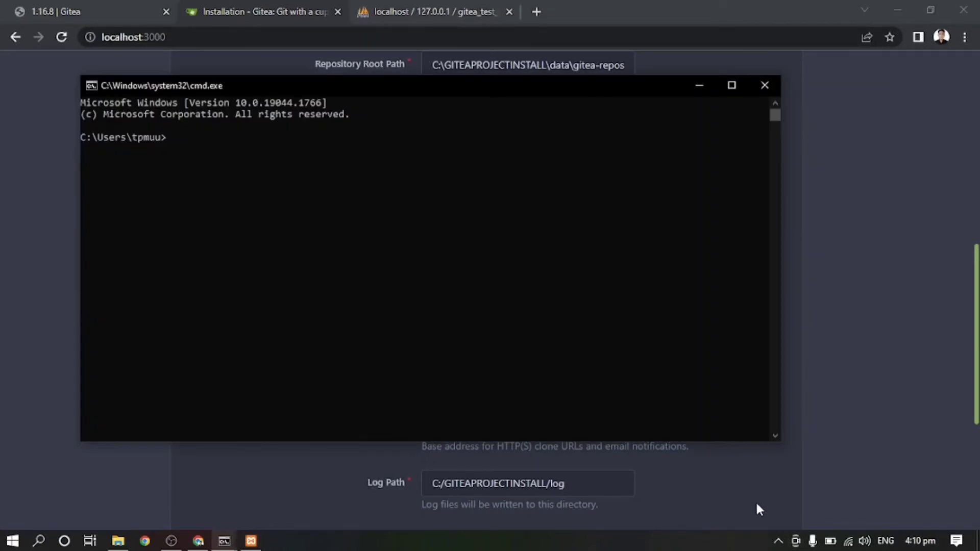
key("alt+Tab")
key("alt+Tab")
key("alt+Tab")
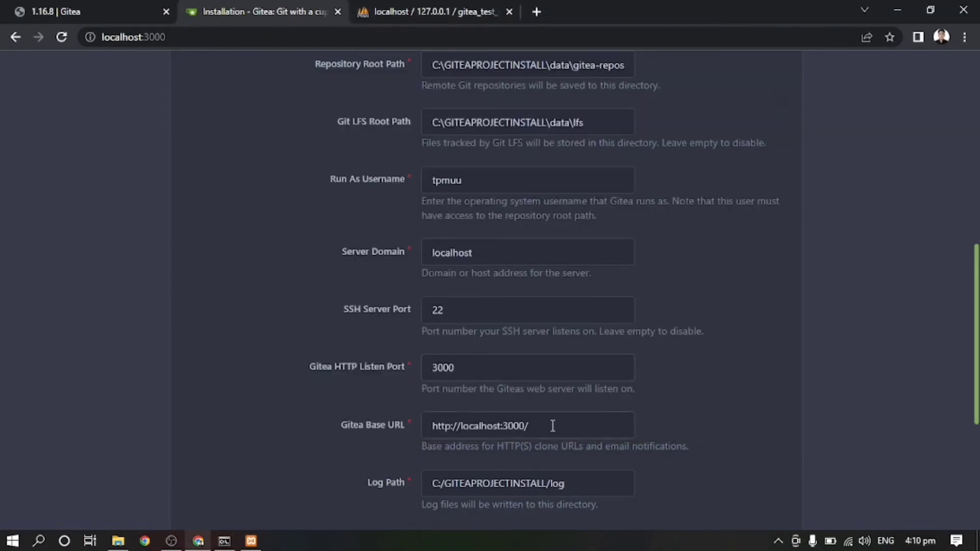
Step: Review the Gitea Base URL, then choose Install Gitea at the bottom of the form
left_click_drag(551, 425, 421, 427)
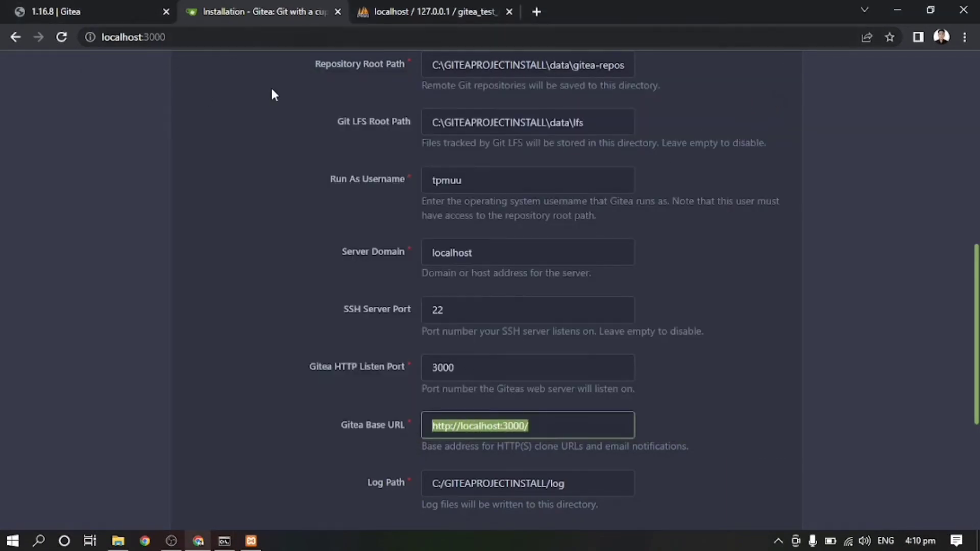
scroll(712, 220, "down", 3)
scroll(552, 337, "down", 2)
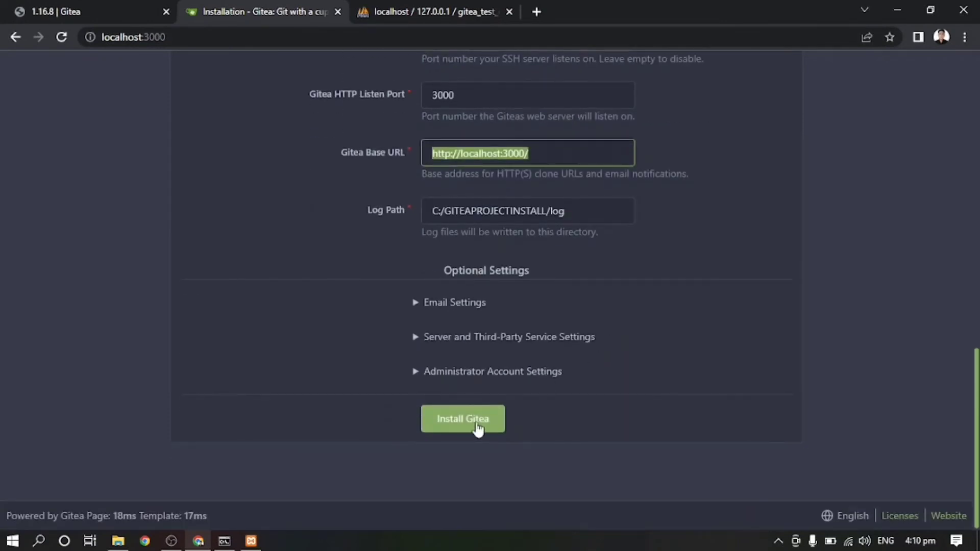
left_click(464, 424)
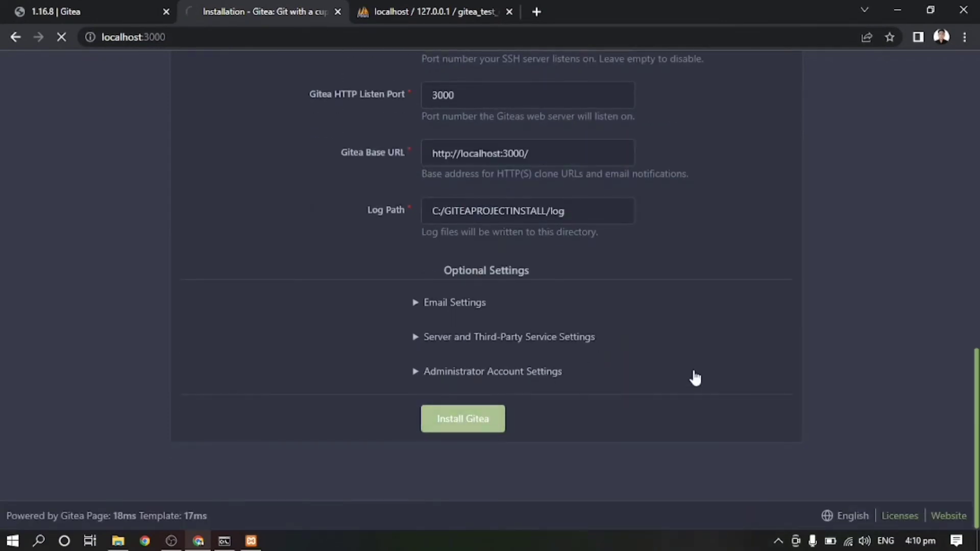
scroll(814, 294, "up", 2)
scroll(810, 291, "up", 10)
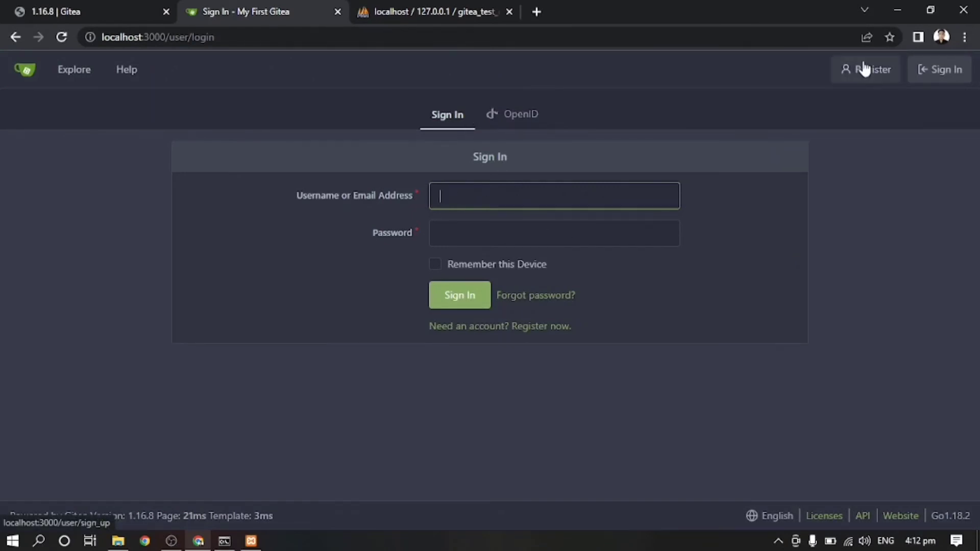
Step: Open the registration form and enter username user1 and the account's e-mail address
left_click(863, 73)
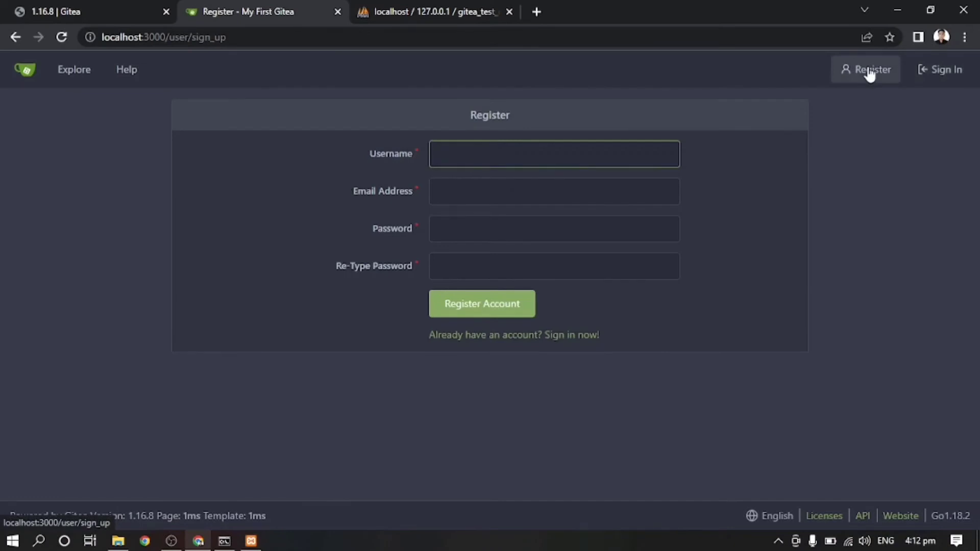
left_click(483, 161)
type("us")
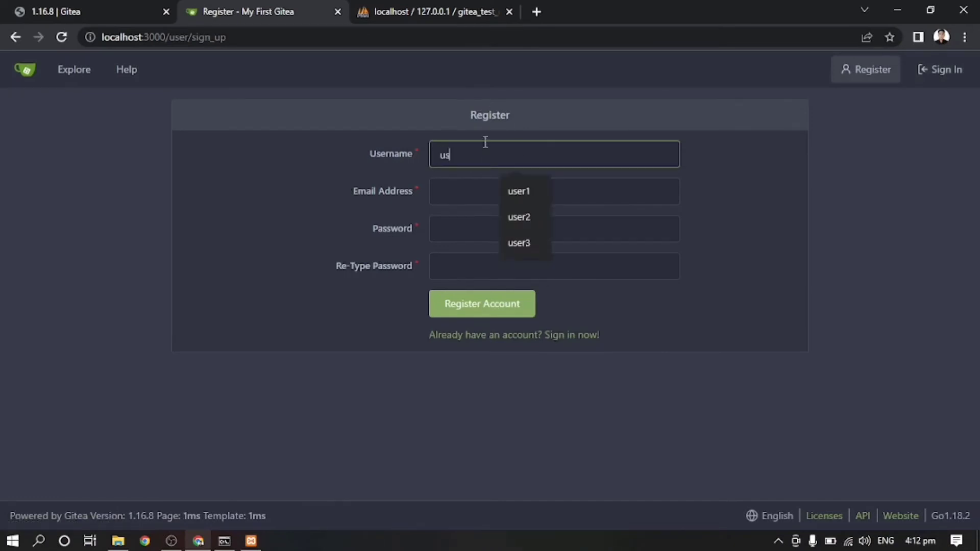
type("er1")
left_click(462, 198)
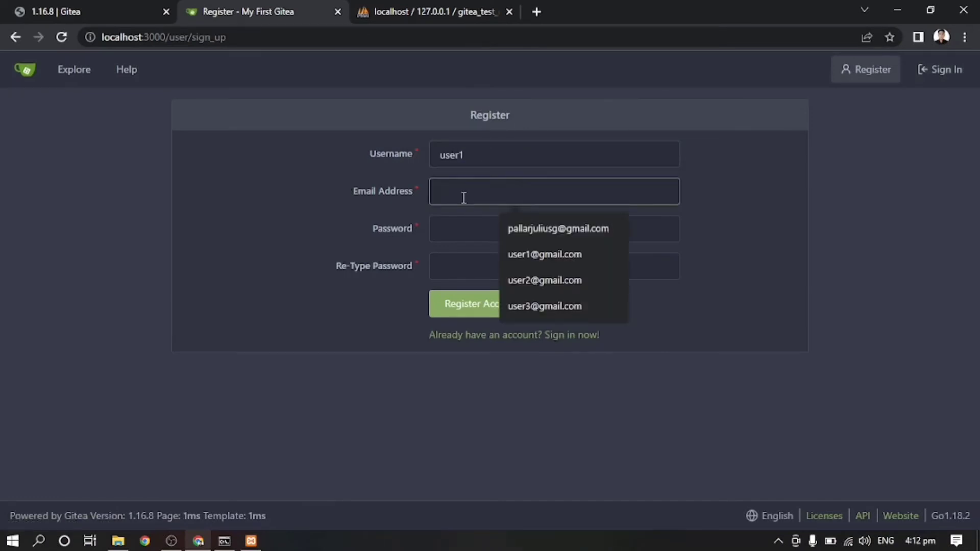
type("user")
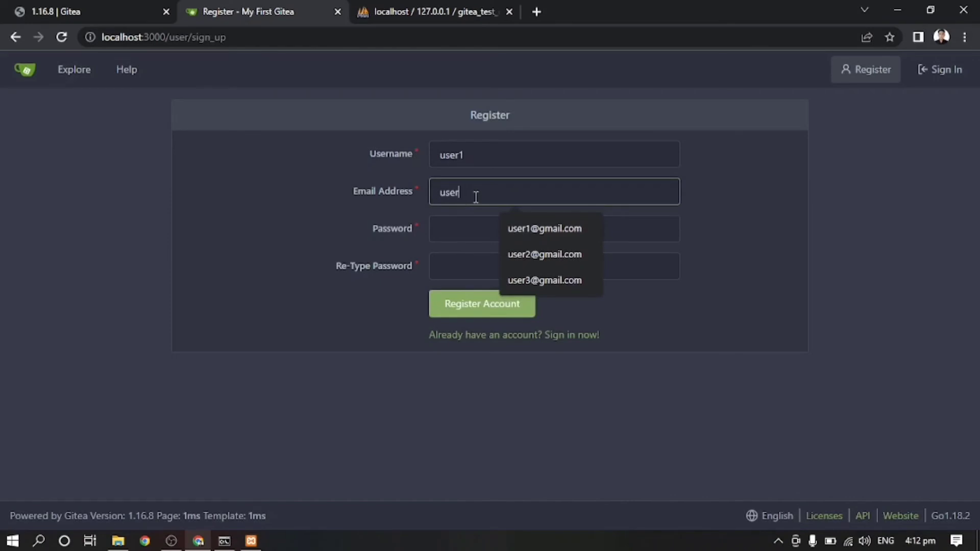
left_click(545, 230)
Step: Enter and confirm the account password, then submit Register Account
left_click(509, 230)
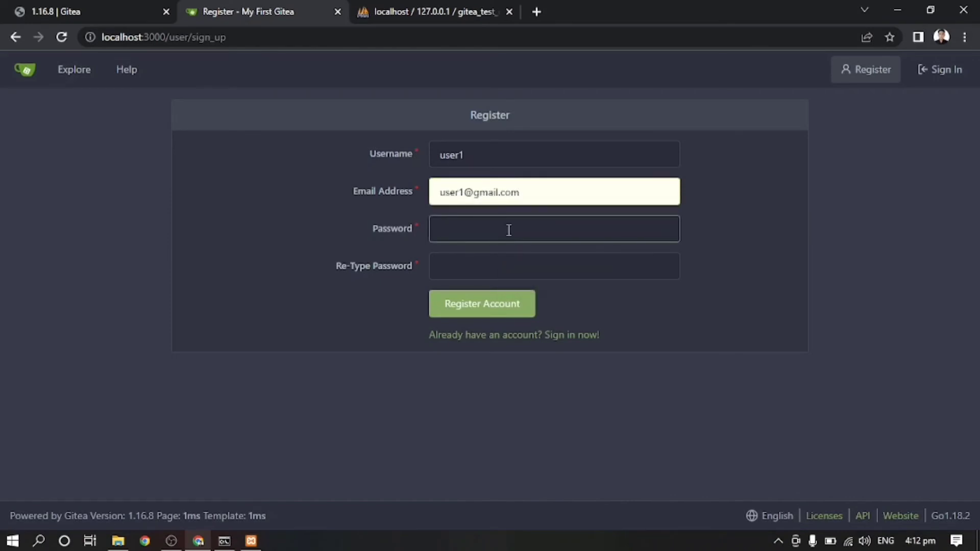
type("••••••••••")
key("Tab")
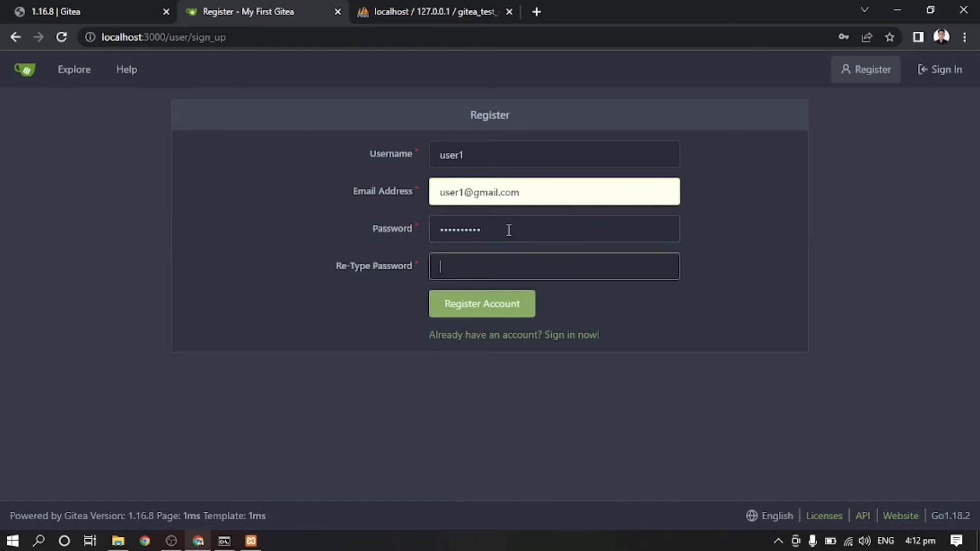
type("••••••••••")
left_click(714, 254)
left_click(489, 312)
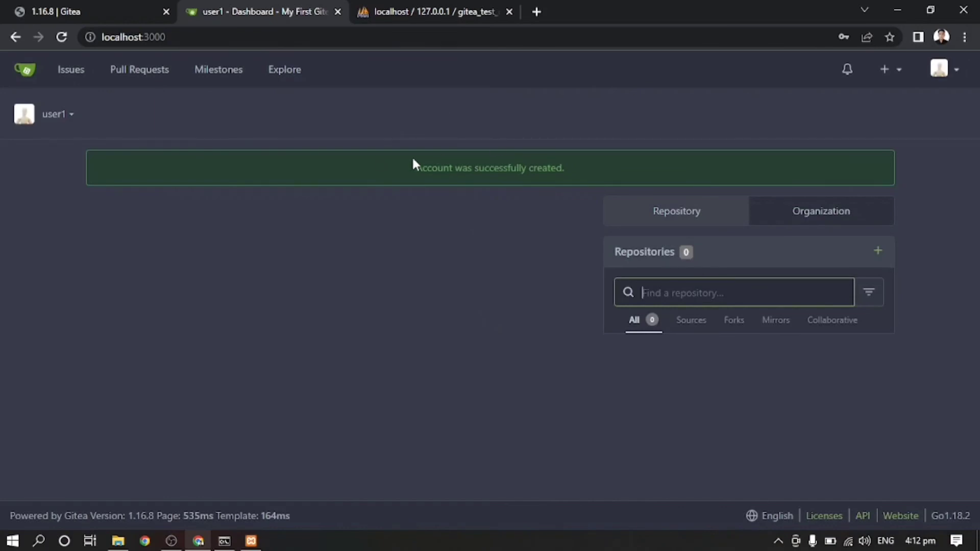
Step: Sign out from the avatar menu, then sign back in as user1 with the account password
left_click(943, 70)
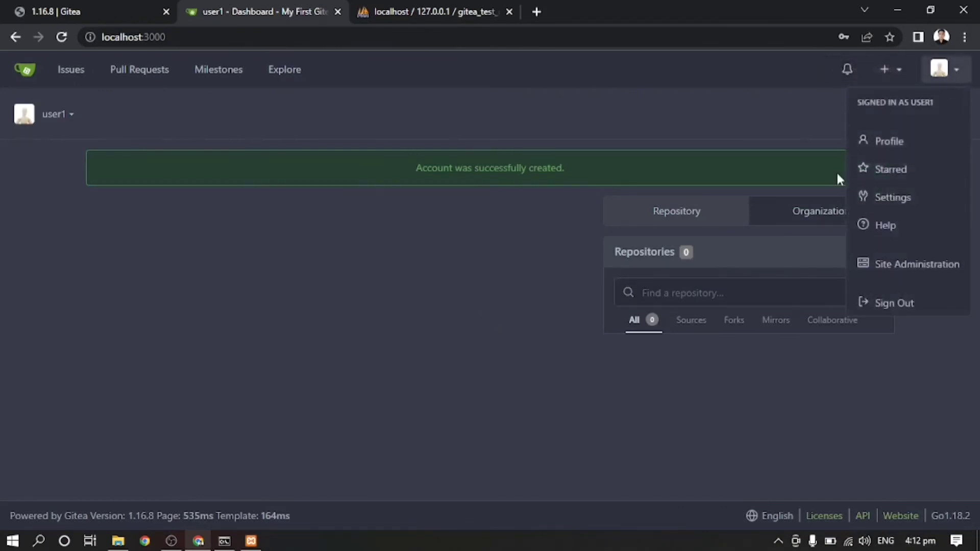
left_click(914, 304)
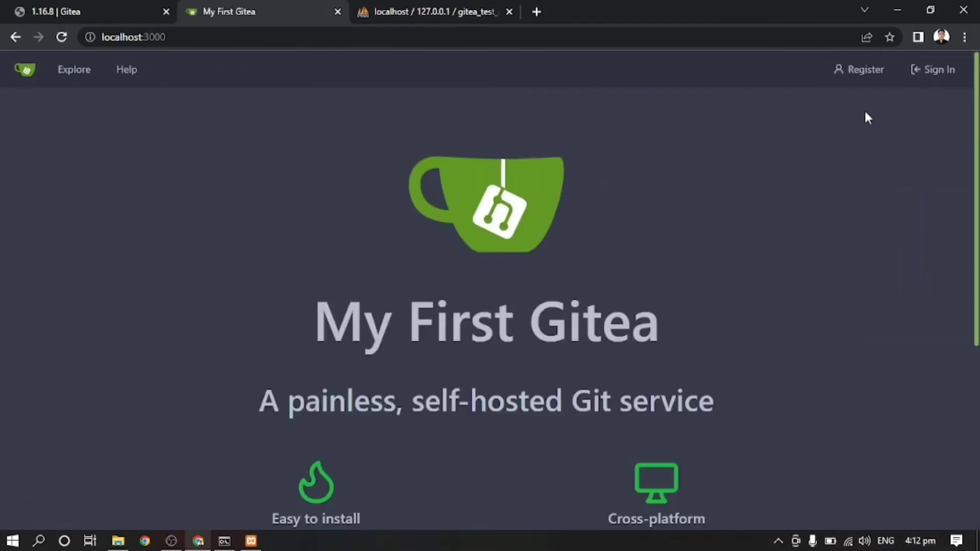
left_click(954, 70)
left_click(568, 197)
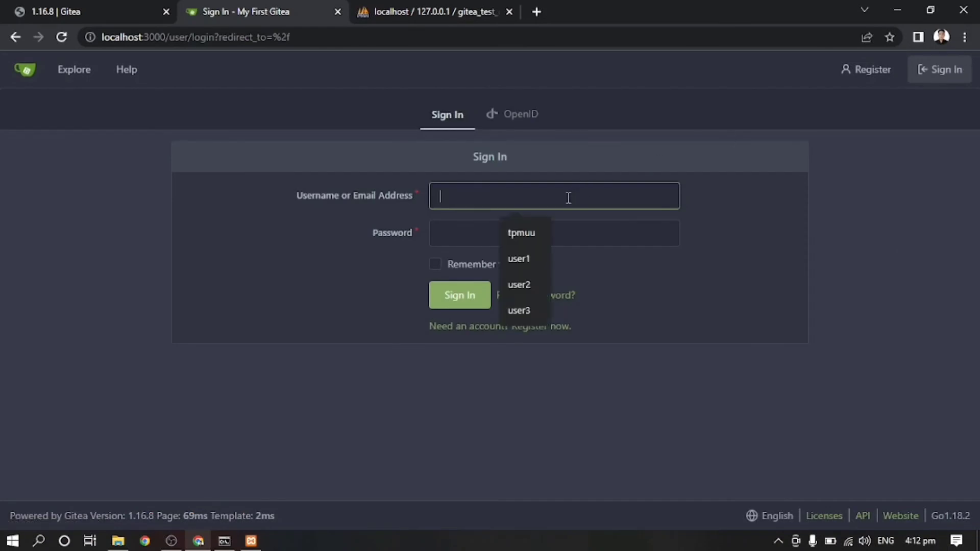
type("user1")
key("Tab")
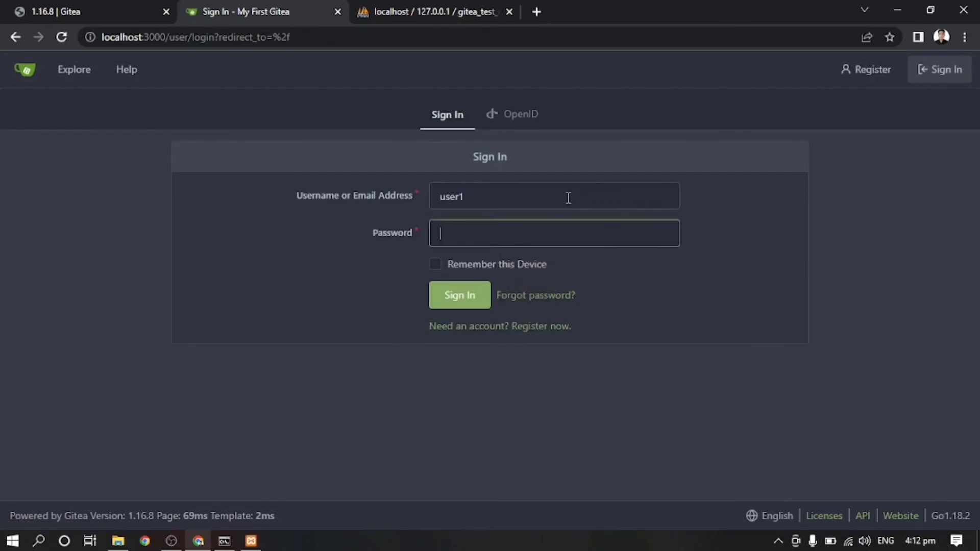
type("••••••••••")
key("Return")
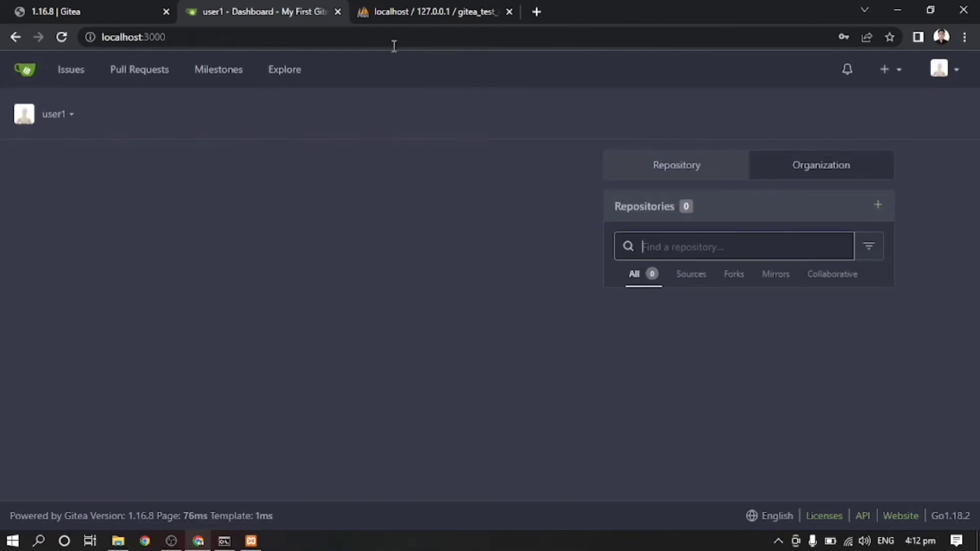
Step: Browse the empty Issues, Pull Requests, Milestones and Explore pages, then bring the gitea.exe console forward
left_click(78, 79)
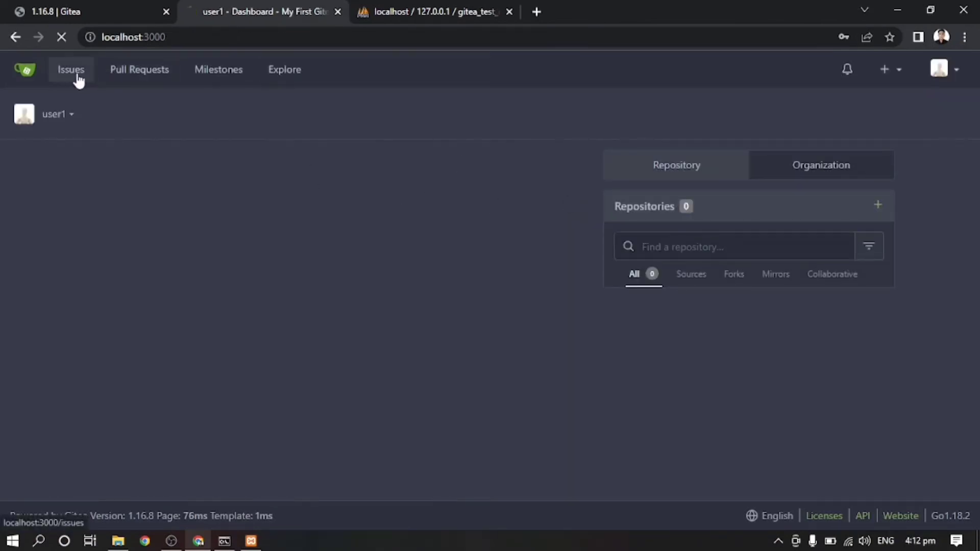
left_click(142, 79)
left_click(212, 79)
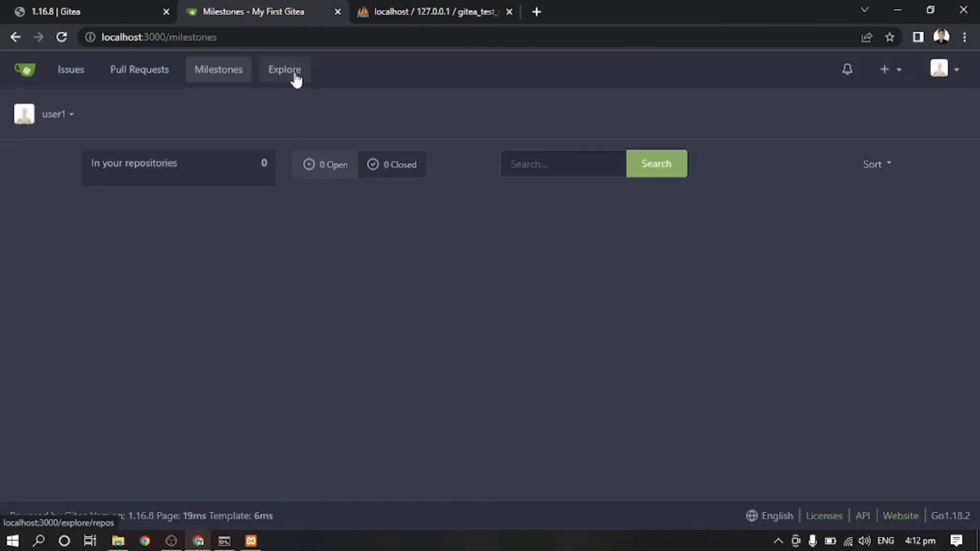
left_click(295, 76)
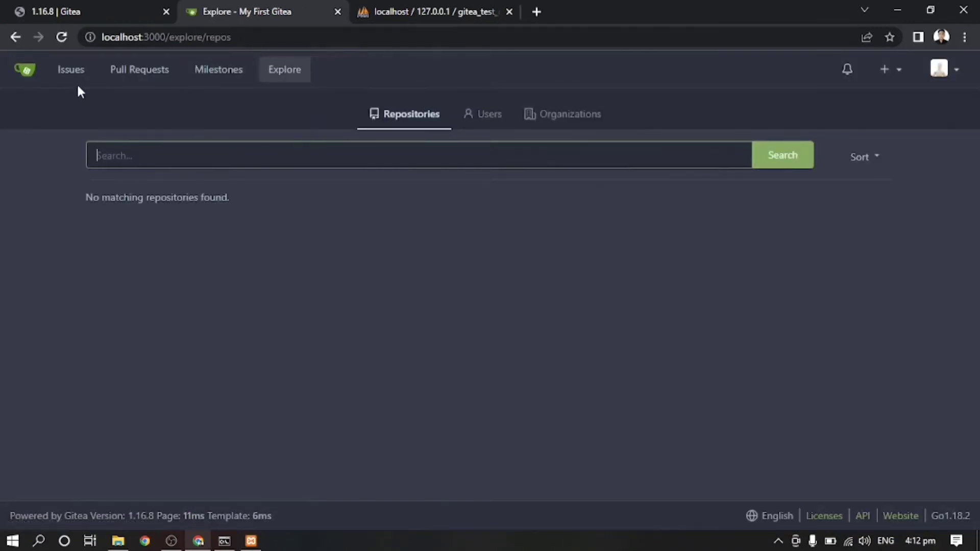
left_click(76, 81)
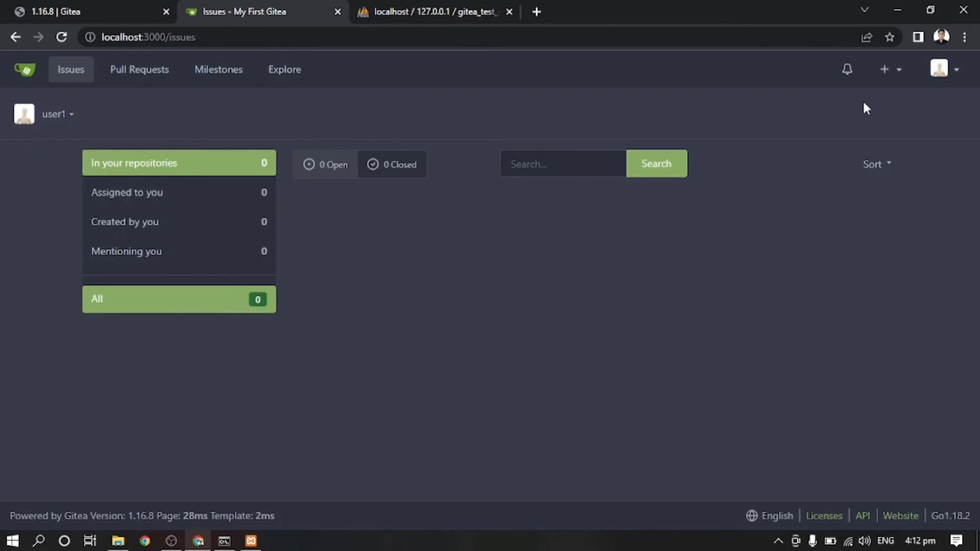
left_click(225, 542)
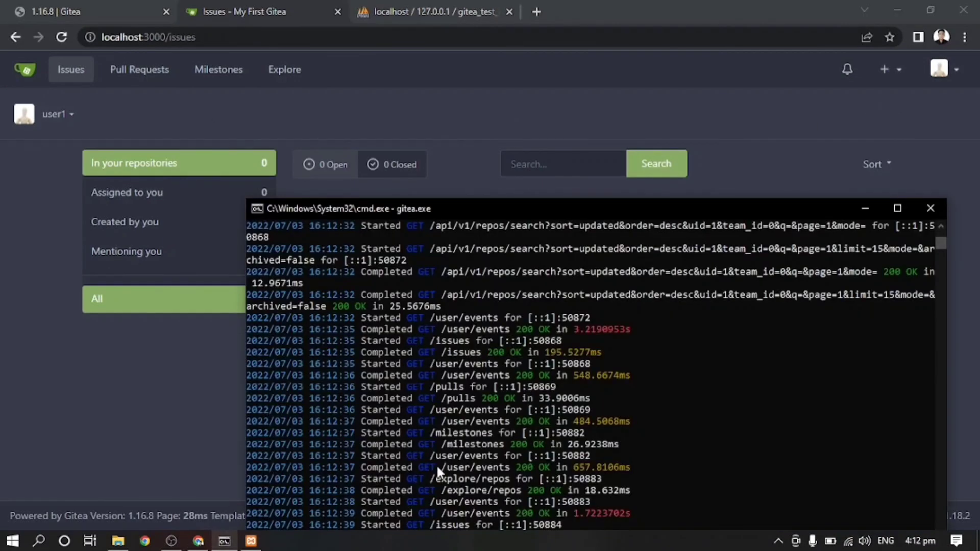
left_click(171, 541)
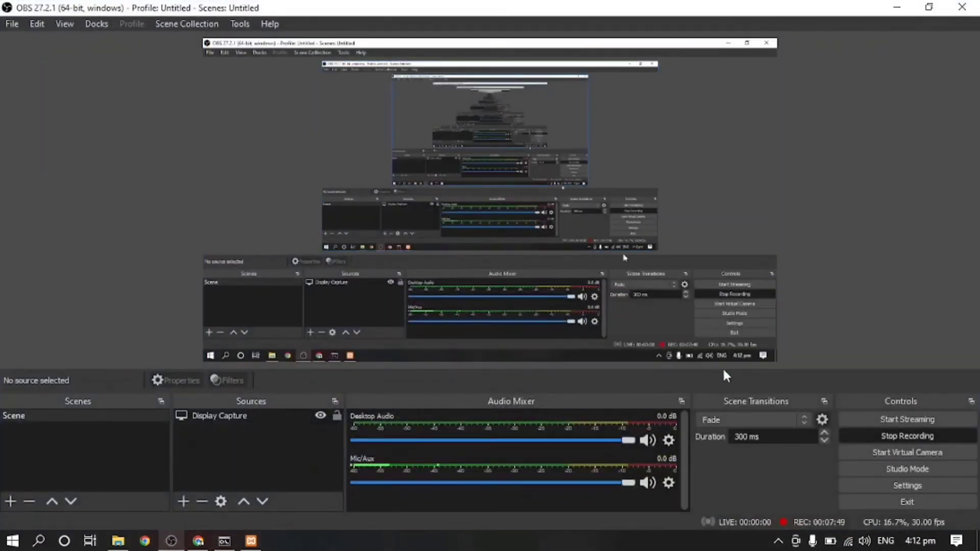